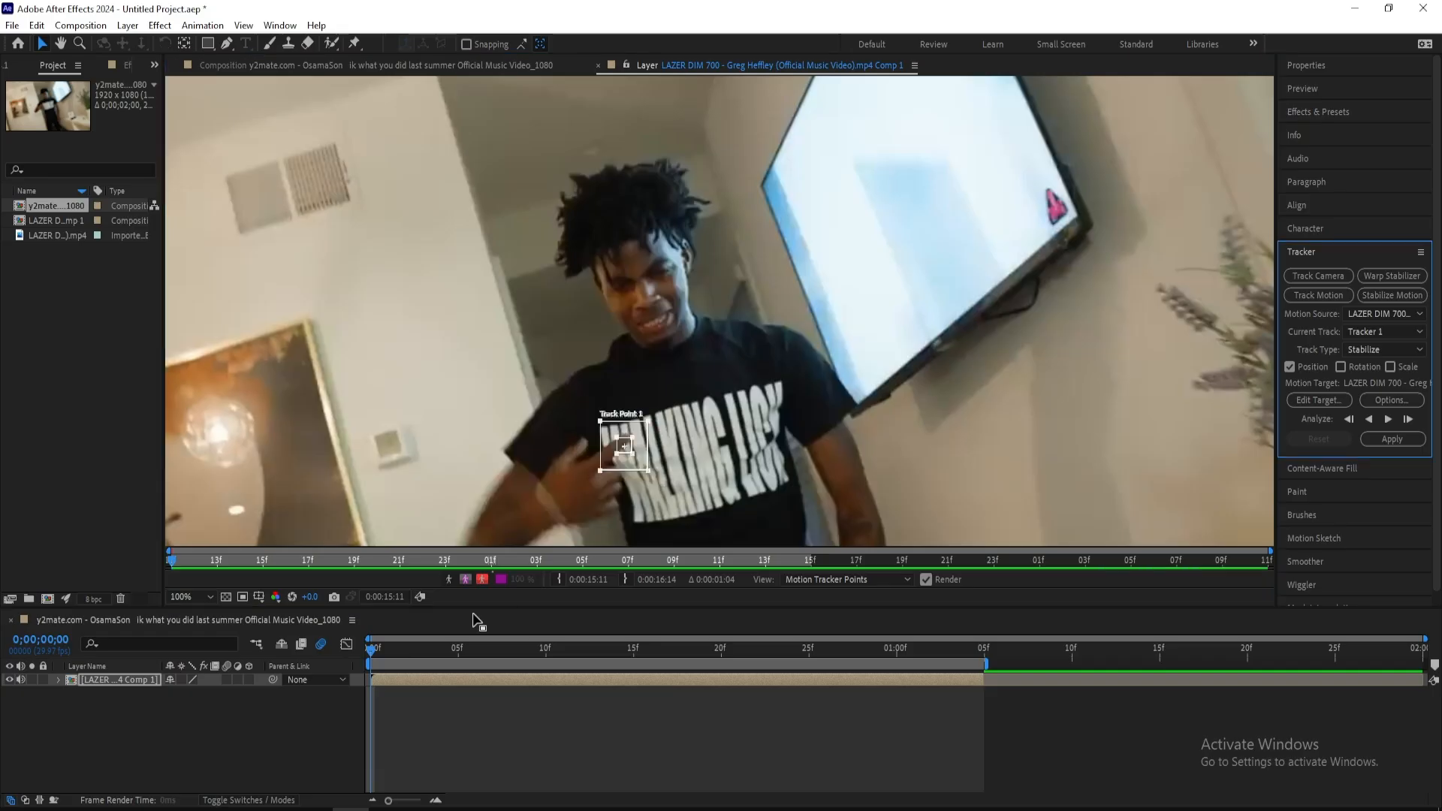
Place Track Point 1 on the man's eye area at the first frame and analyze the clip forward frame by frame
{"action": "mouse_move", "coordinate": [380, 652]}
{"action": "left_mouse_down"}
{"action": "mouse_move", "coordinate": [434, 651]}
{"action": "mouse_move", "coordinate": [367, 652]}
{"action": "left_mouse_up"}
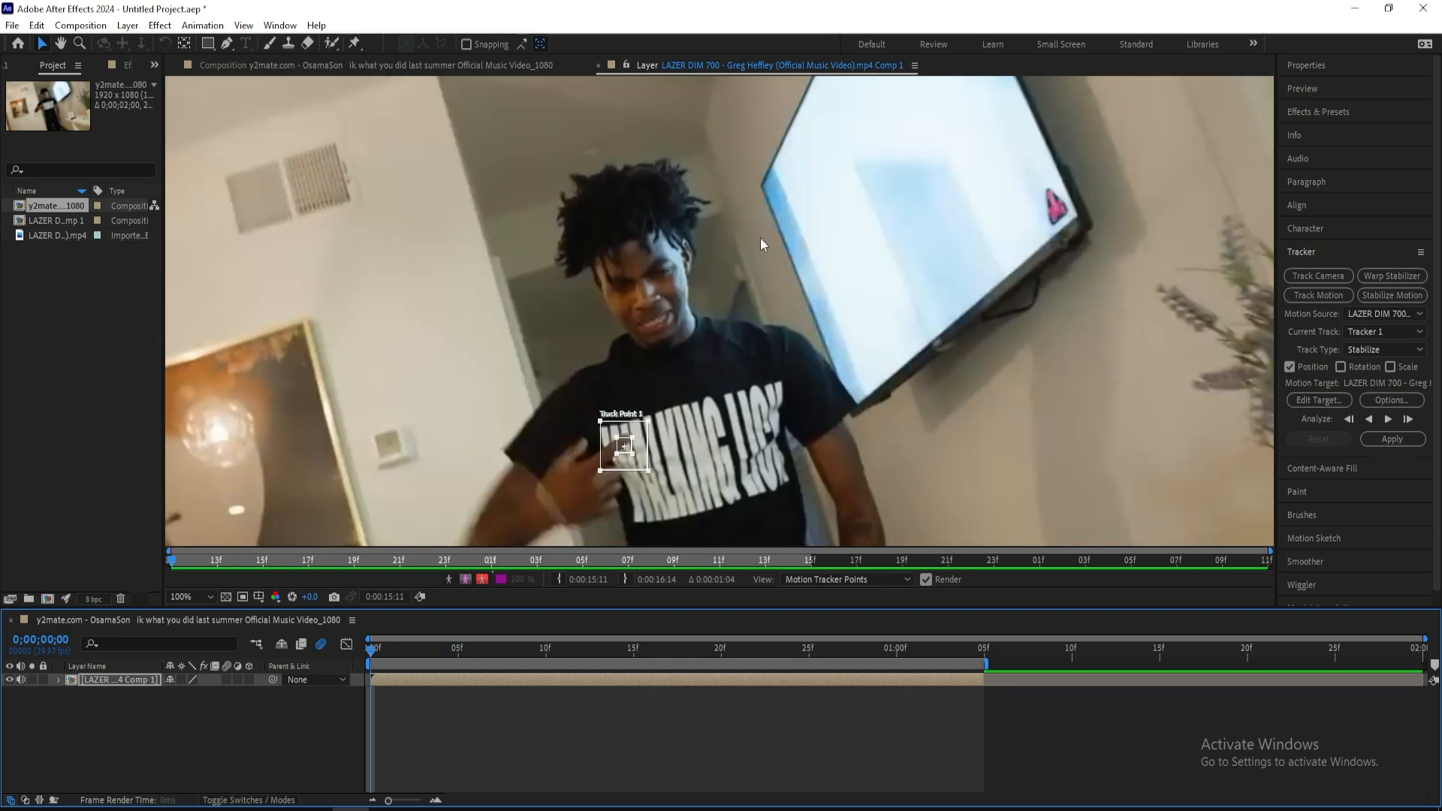
{"action": "left_click_drag", "start_coordinate": [650, 434], "coordinate": [678, 261]}
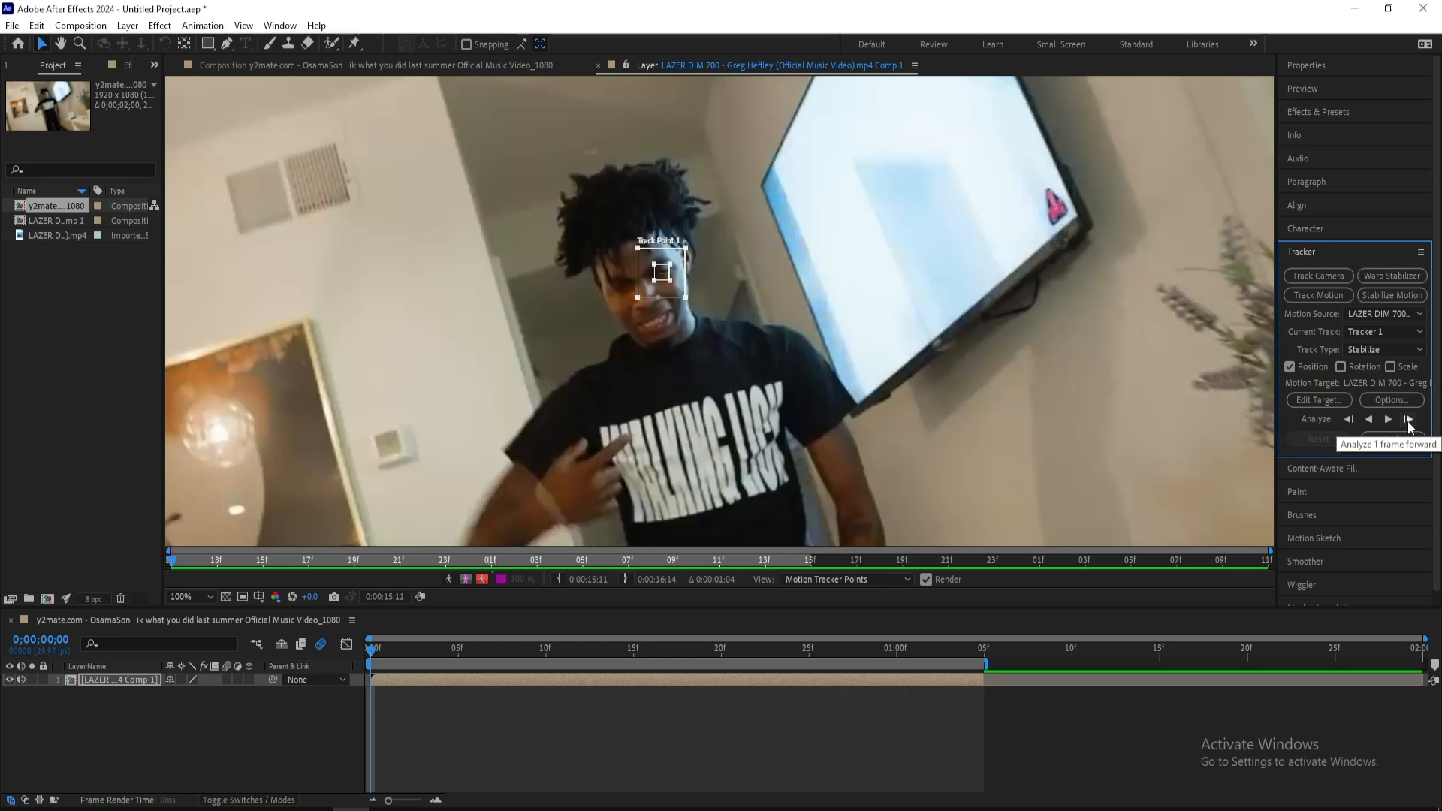
{"action": "left_click", "coordinate": [1407, 419]}
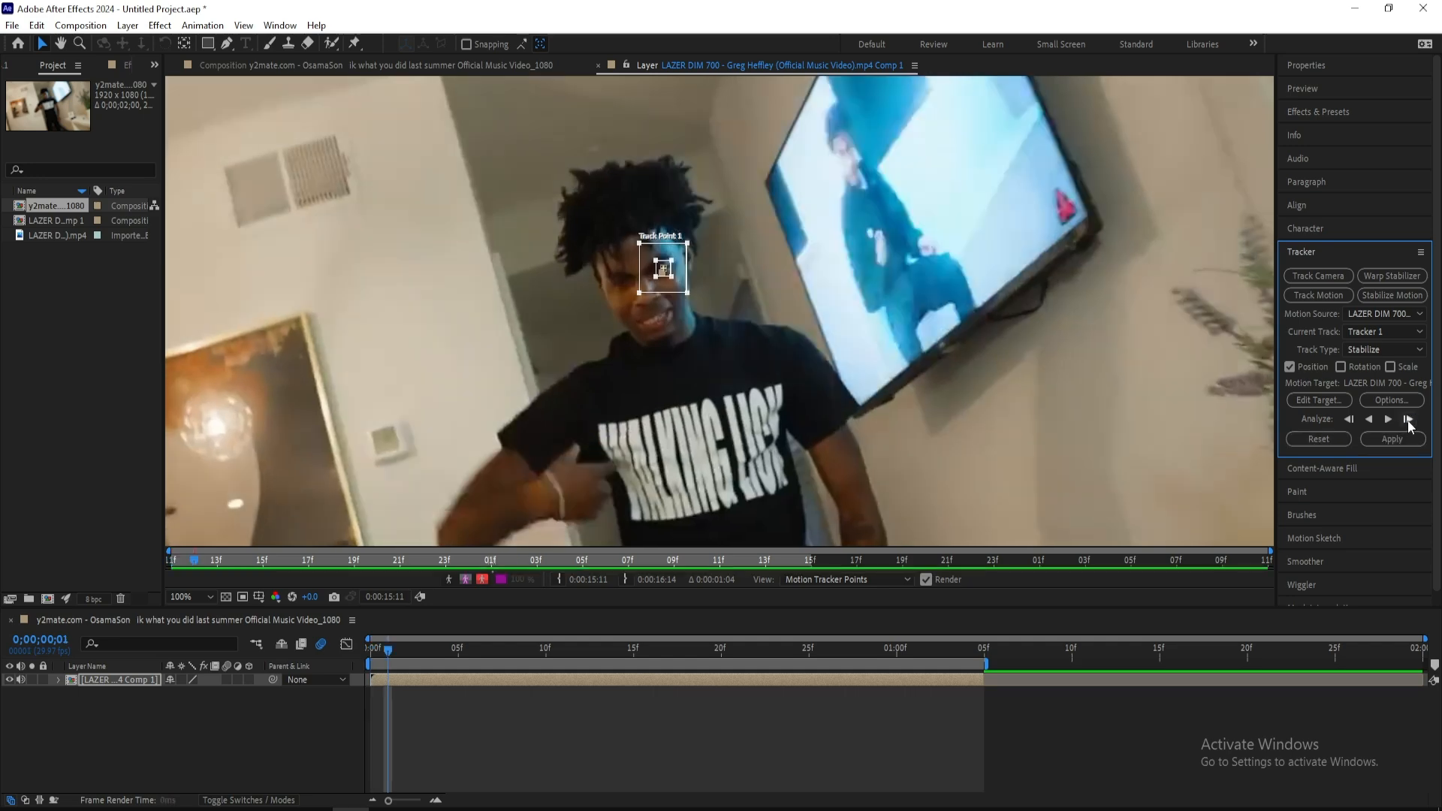
{"action": "left_click", "coordinate": [1407, 419]}
{"action": "left_click", "coordinate": [1407, 419]}
{"action": "left_click", "coordinate": [1407, 419]}
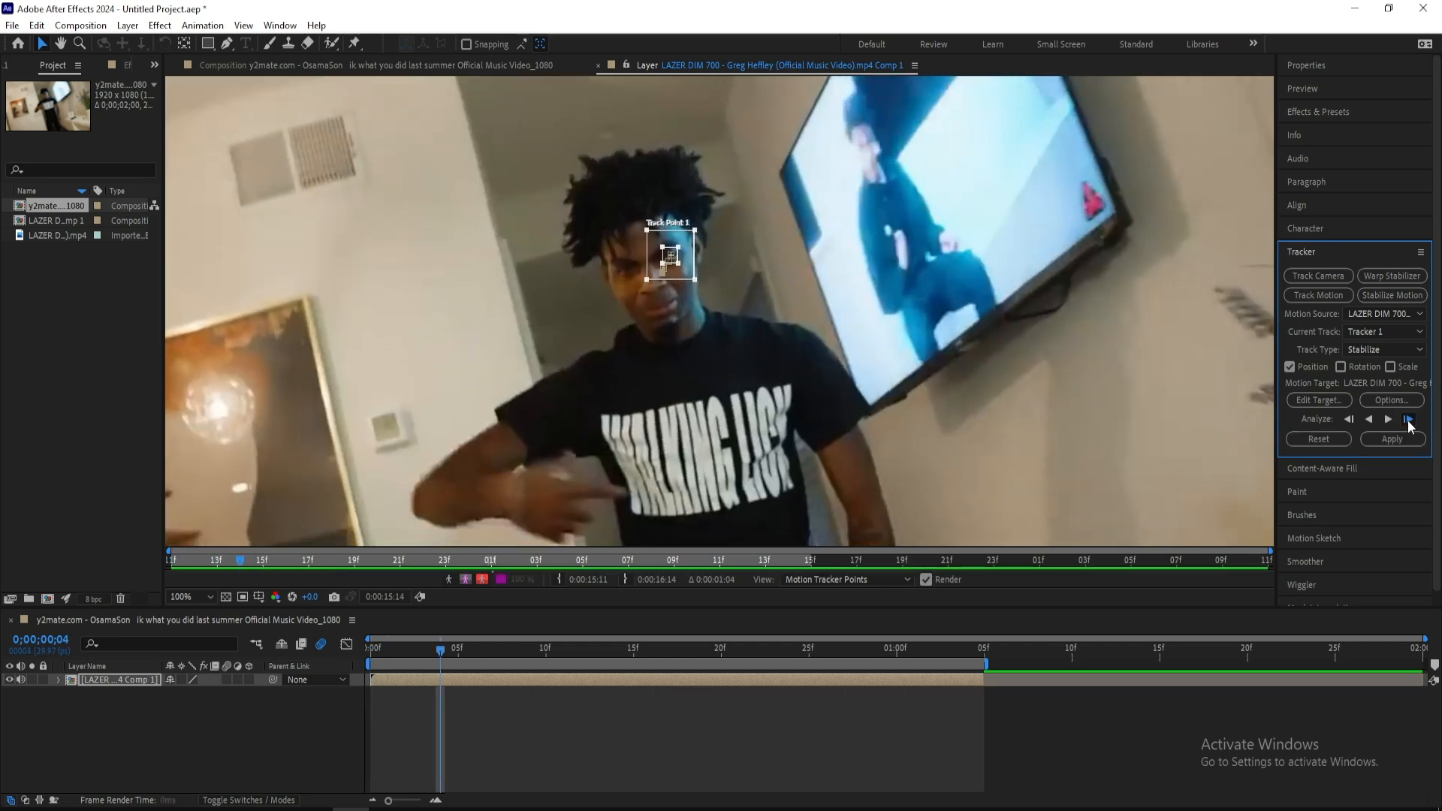
{"action": "left_click", "coordinate": [1407, 419]}
{"action": "left_click", "coordinate": [1408, 419]}
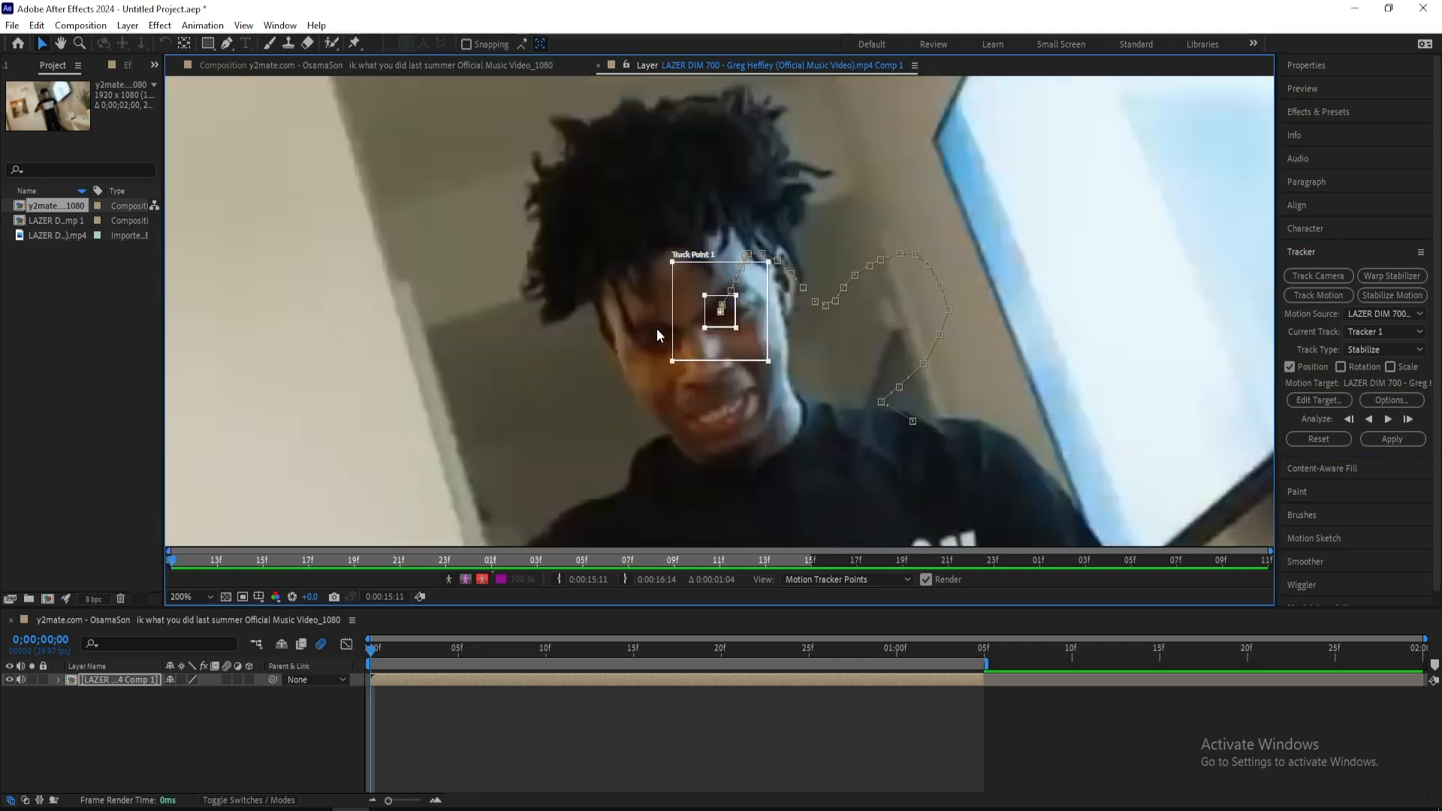
Review the tracked path from the first frame and apply the stabilization in the X and Y dimensions
{"action": "key", "text": "space"}
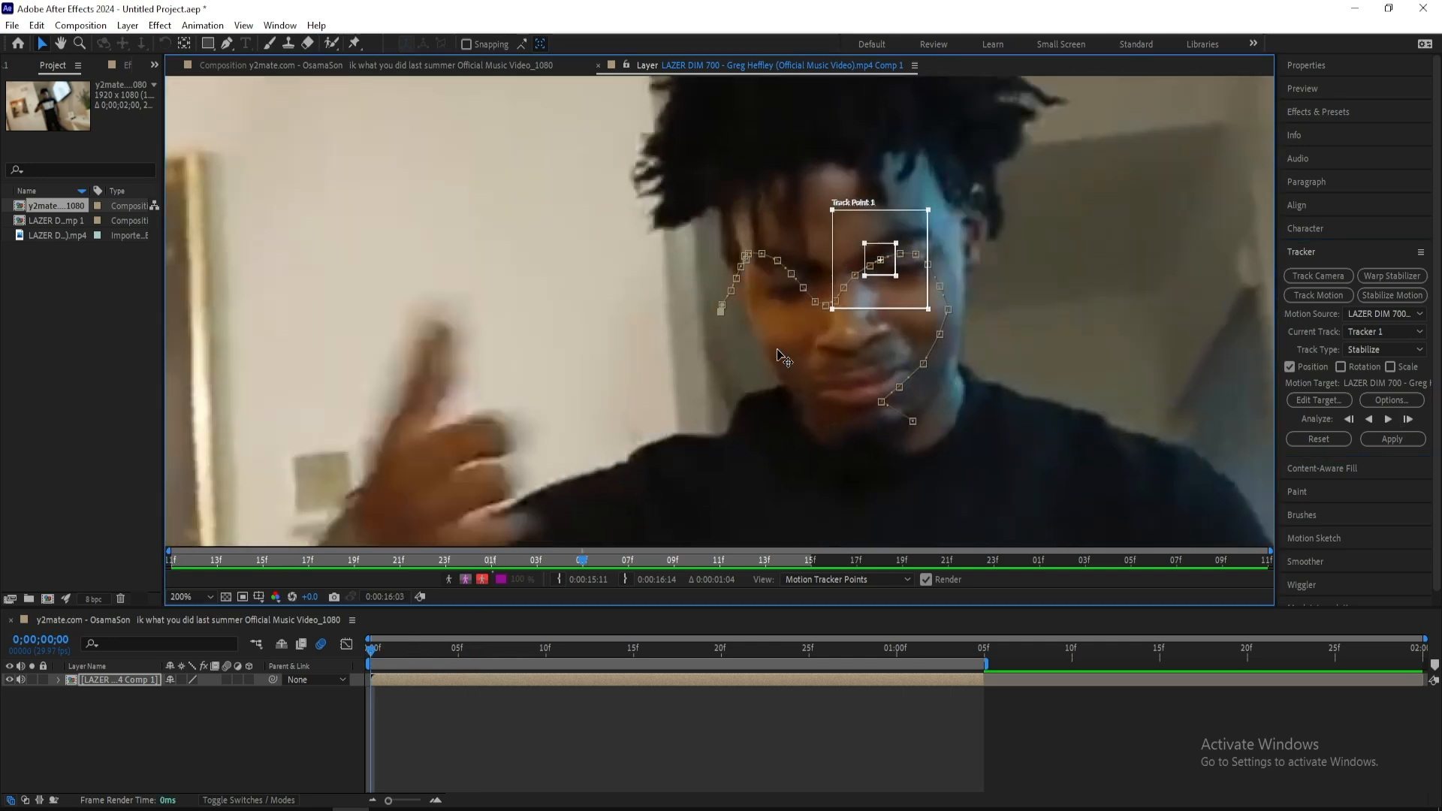
{"action": "key", "text": "space"}
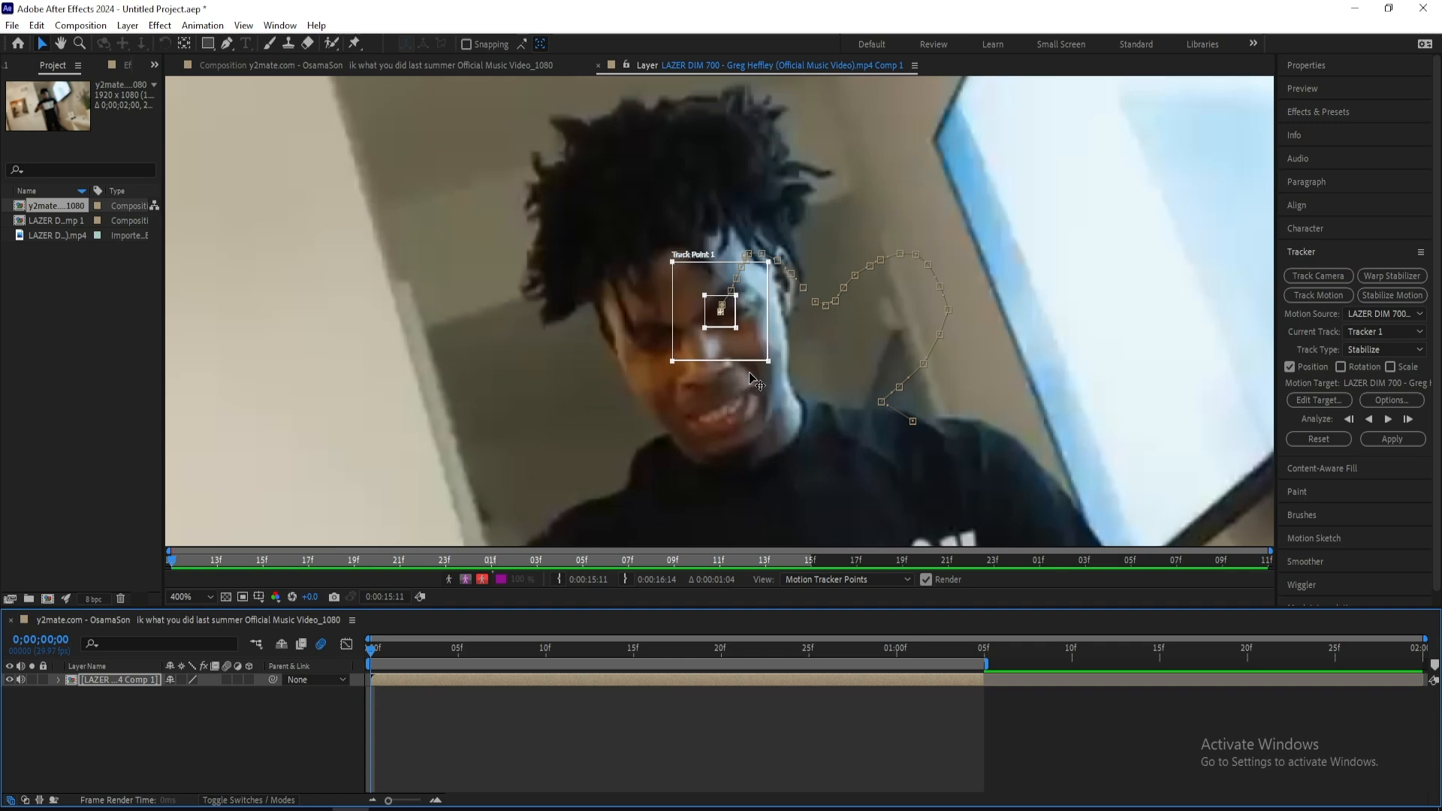
{"action": "scroll", "coordinate": [749, 374], "scroll_direction": "up", "scroll_amount": 1}
{"action": "left_click_drag", "start_coordinate": [735, 326], "coordinate": [760, 338]}
{"action": "mouse_move", "coordinate": [371, 656]}
{"action": "left_mouse_down"}
{"action": "mouse_move", "coordinate": [440, 664]}
{"action": "mouse_move", "coordinate": [373, 666]}
{"action": "left_mouse_up"}
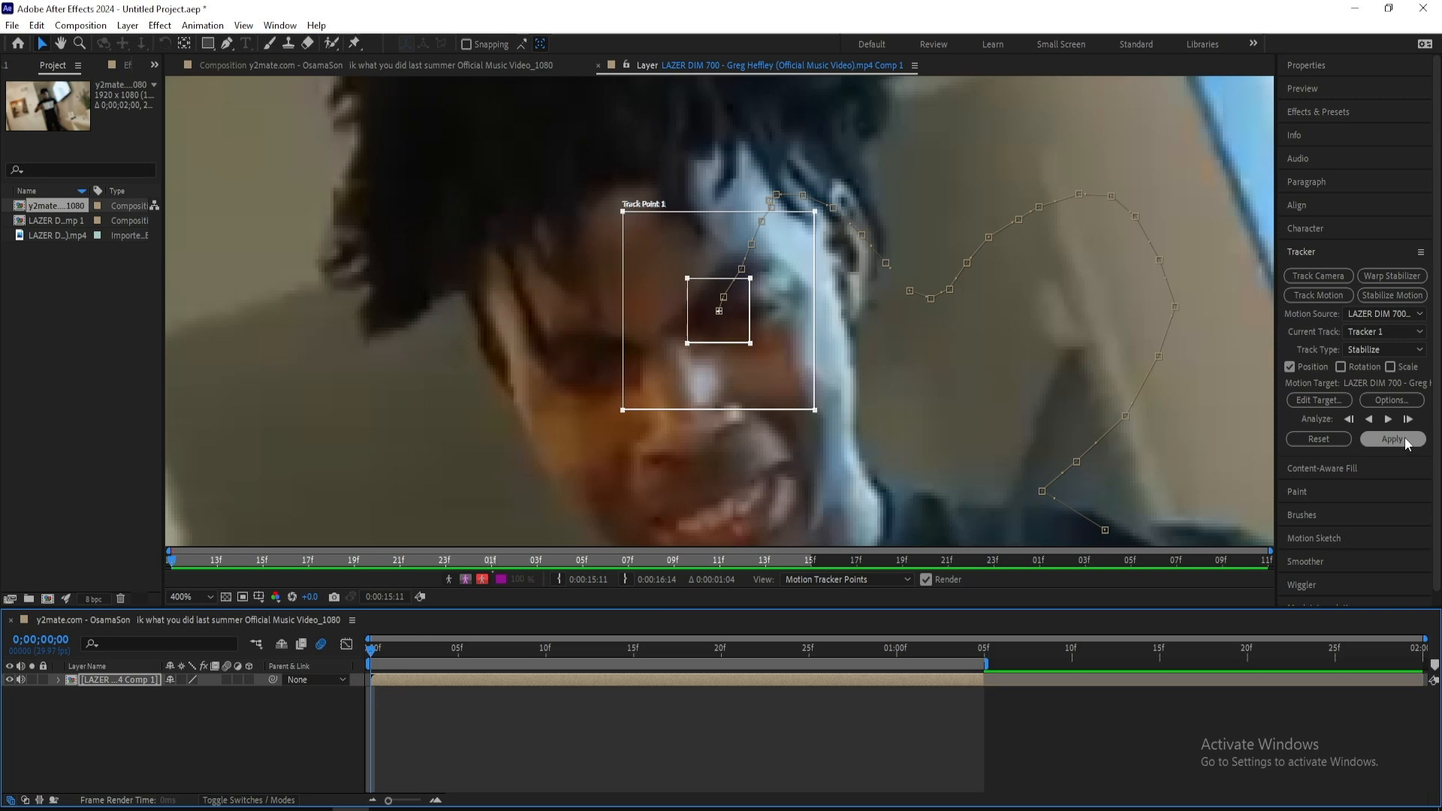
{"action": "left_click", "coordinate": [1390, 439]}
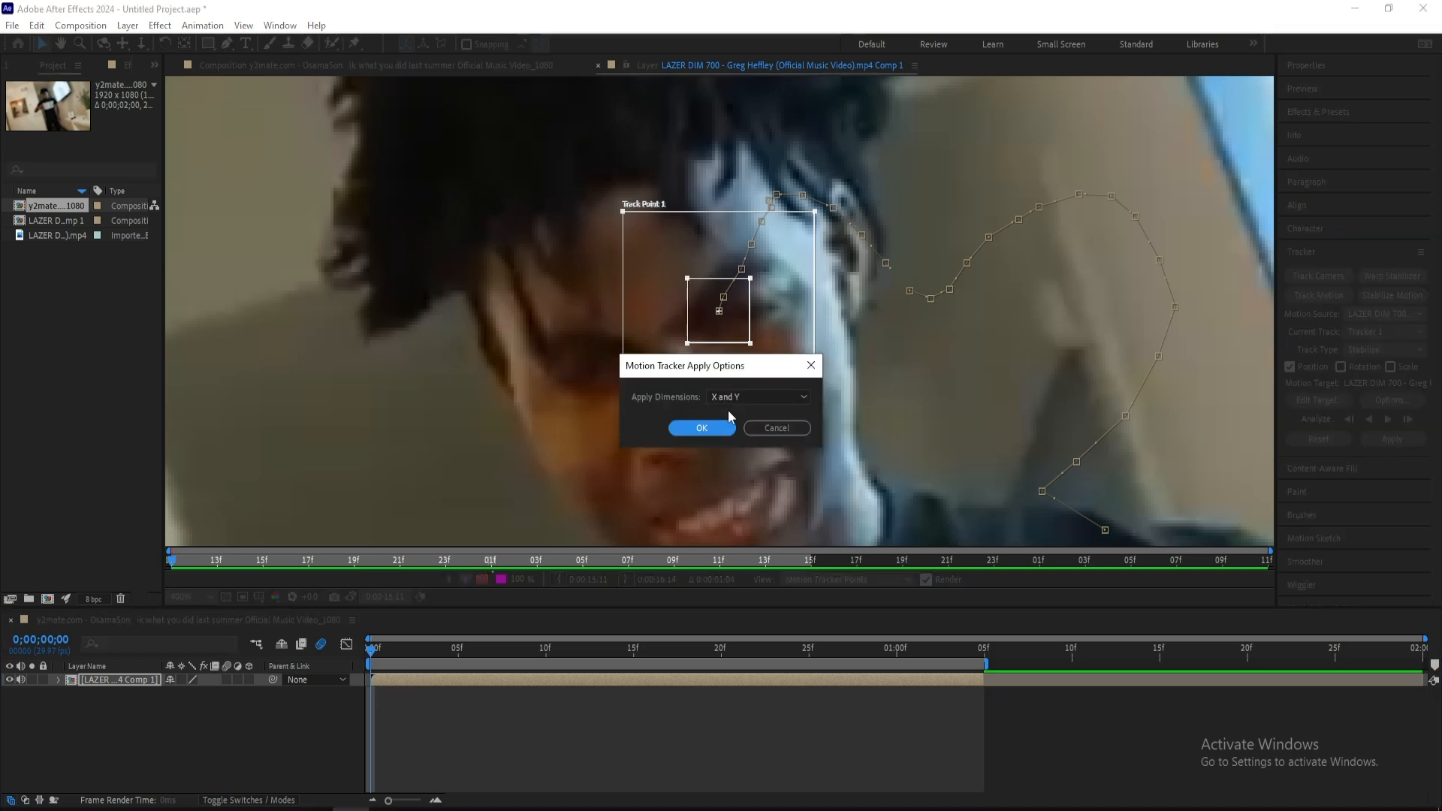
{"action": "left_click", "coordinate": [702, 427]}
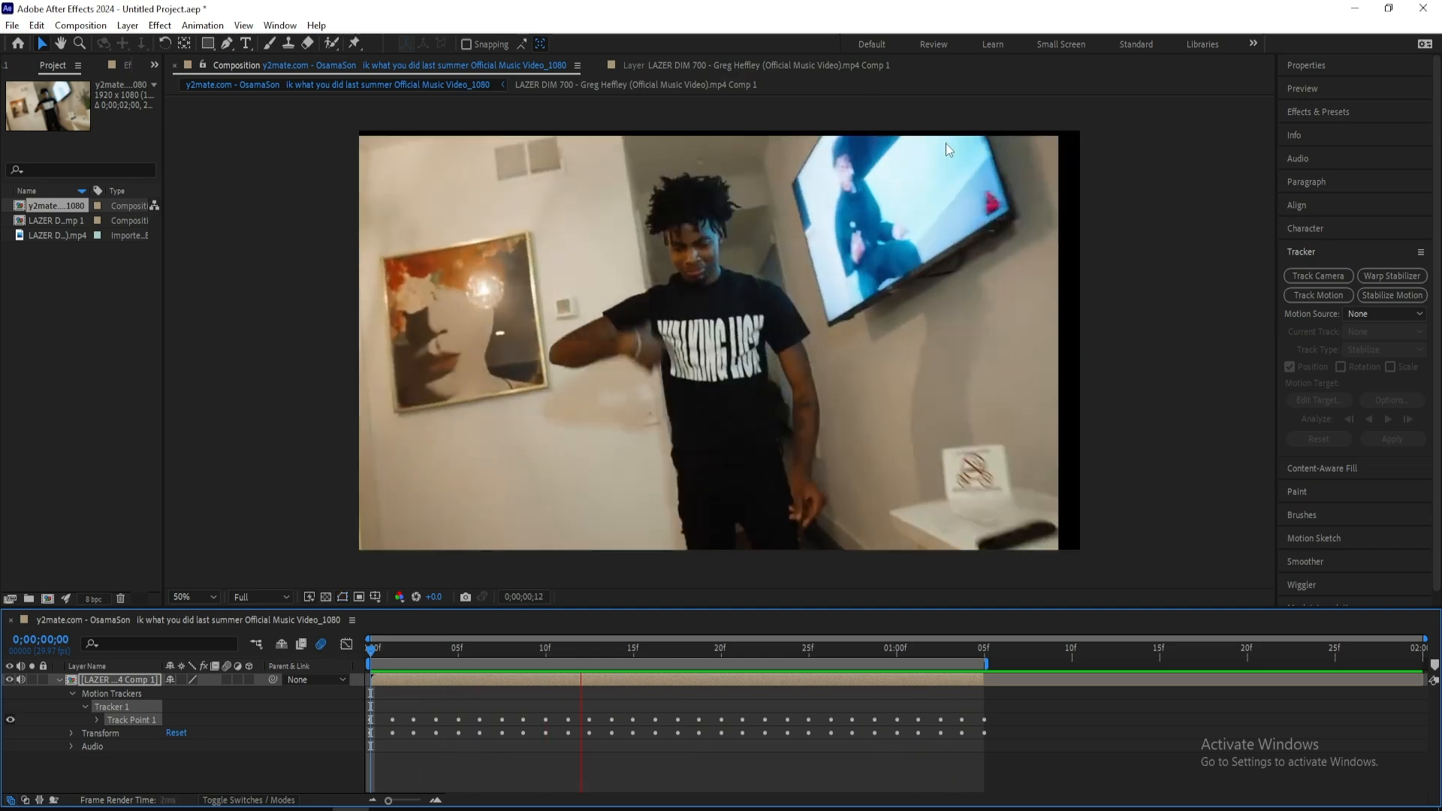
Preview the stabilized composition and set the layer's Scale to 110% to cover the black edges
{"action": "key", "text": "space"}
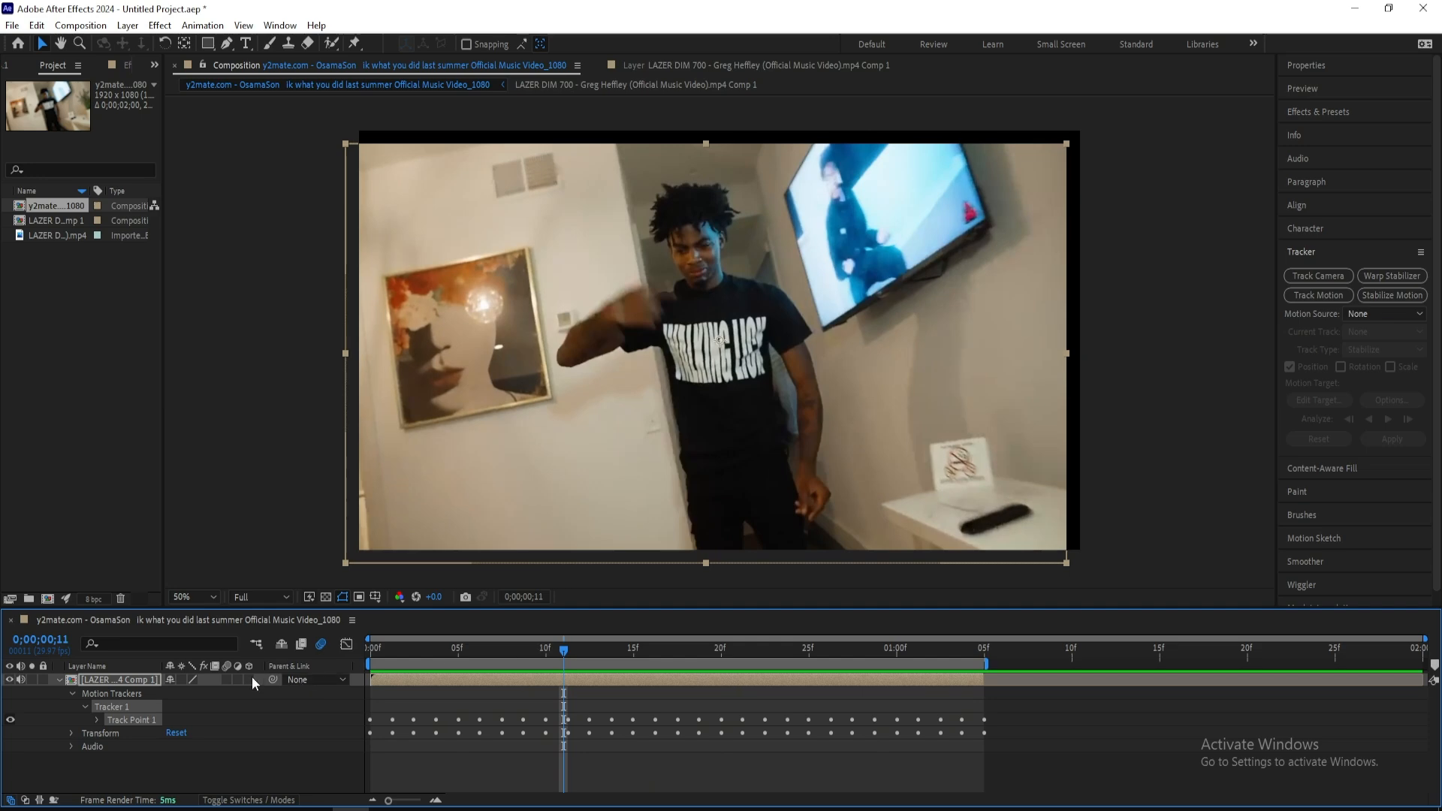
{"action": "key", "text": "s"}
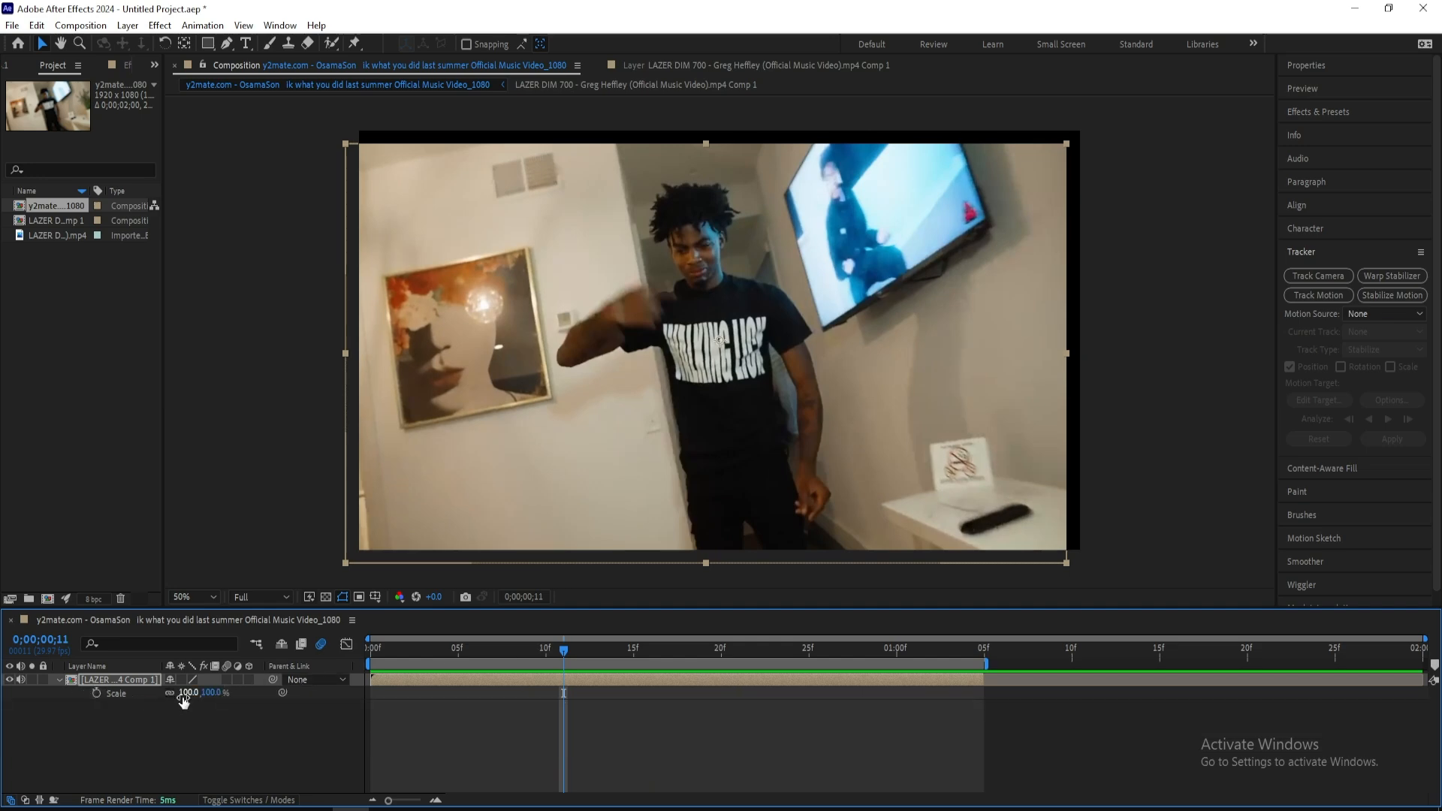
{"action": "left_click_drag", "start_coordinate": [186, 701], "coordinate": [195, 700]}
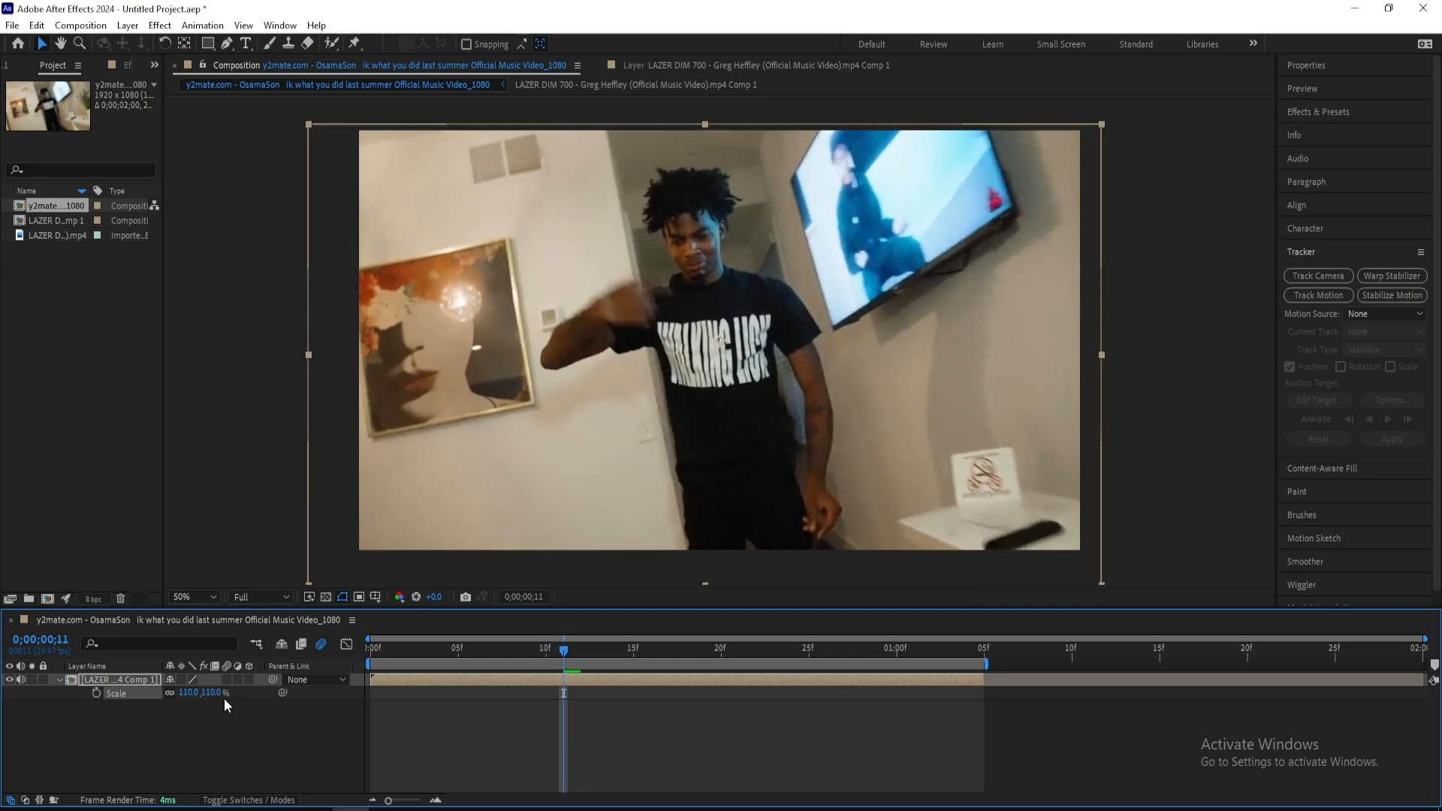
Start keyframing the layer's Position at frame 17 and set it to 1012, 534 at frame 23
{"action": "left_click_drag", "start_coordinate": [575, 652], "coordinate": [288, 650]}
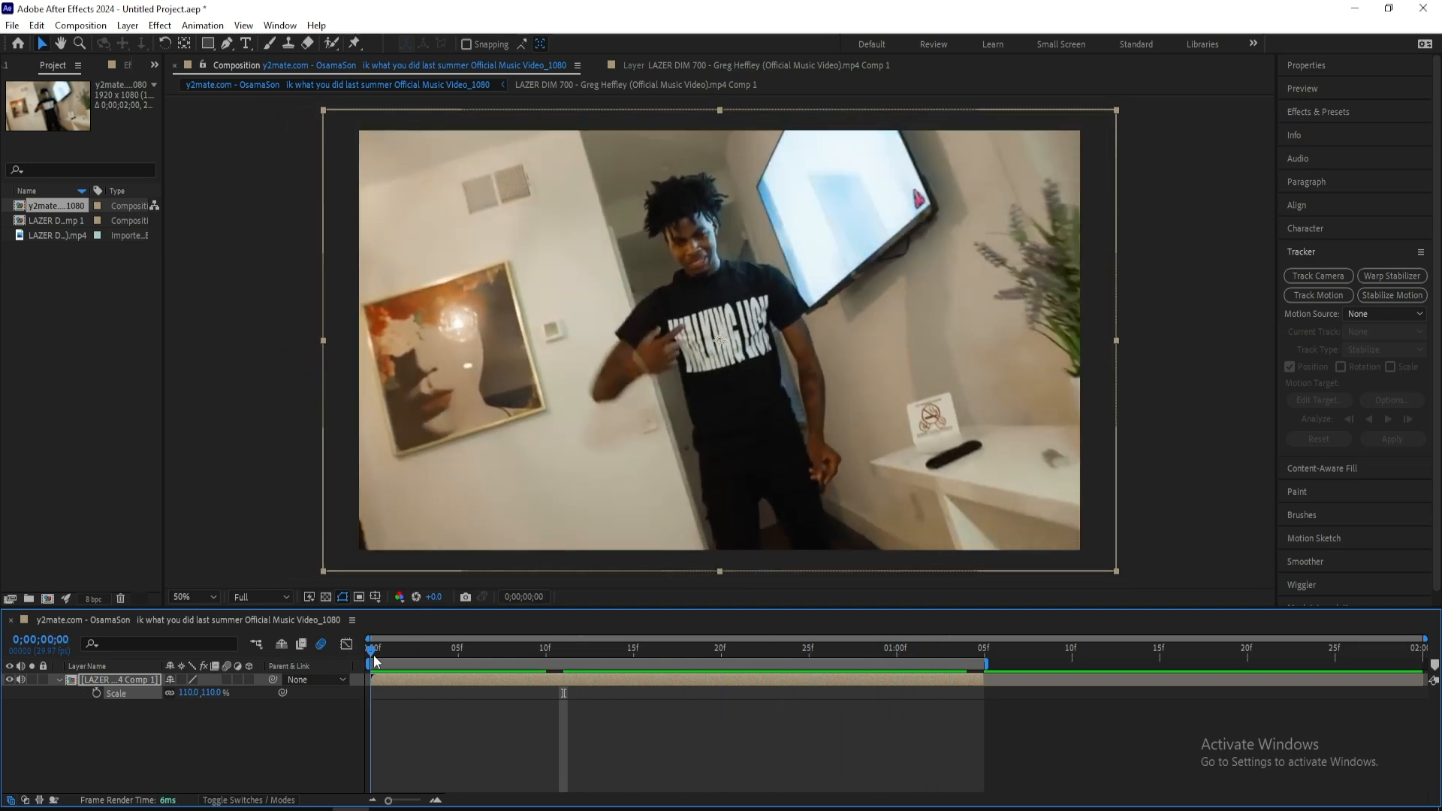
{"action": "left_click_drag", "start_coordinate": [375, 661], "coordinate": [662, 677]}
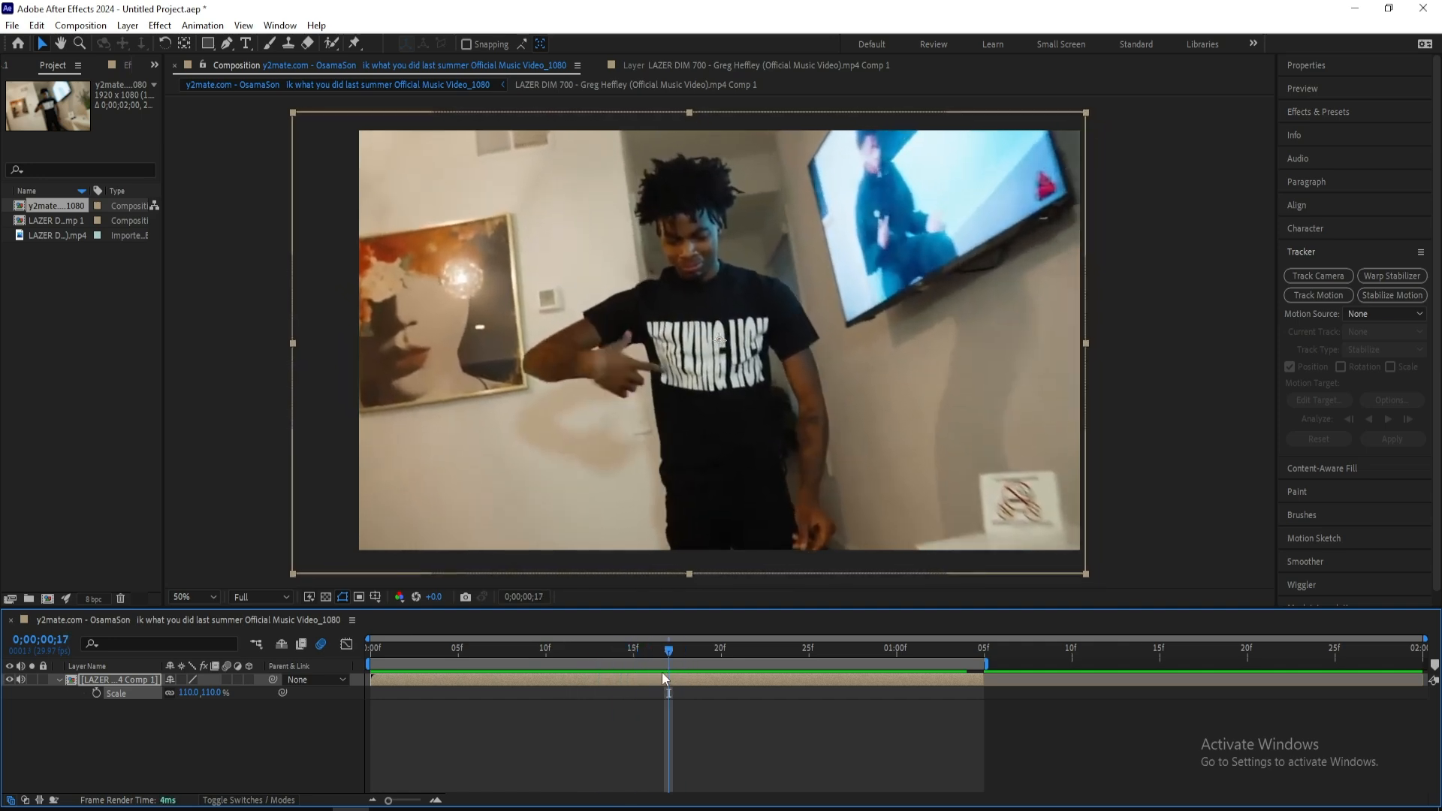
{"action": "key", "text": "p"}
{"action": "left_click", "coordinate": [97, 693]}
{"action": "left_click_drag", "start_coordinate": [674, 659], "coordinate": [775, 661]}
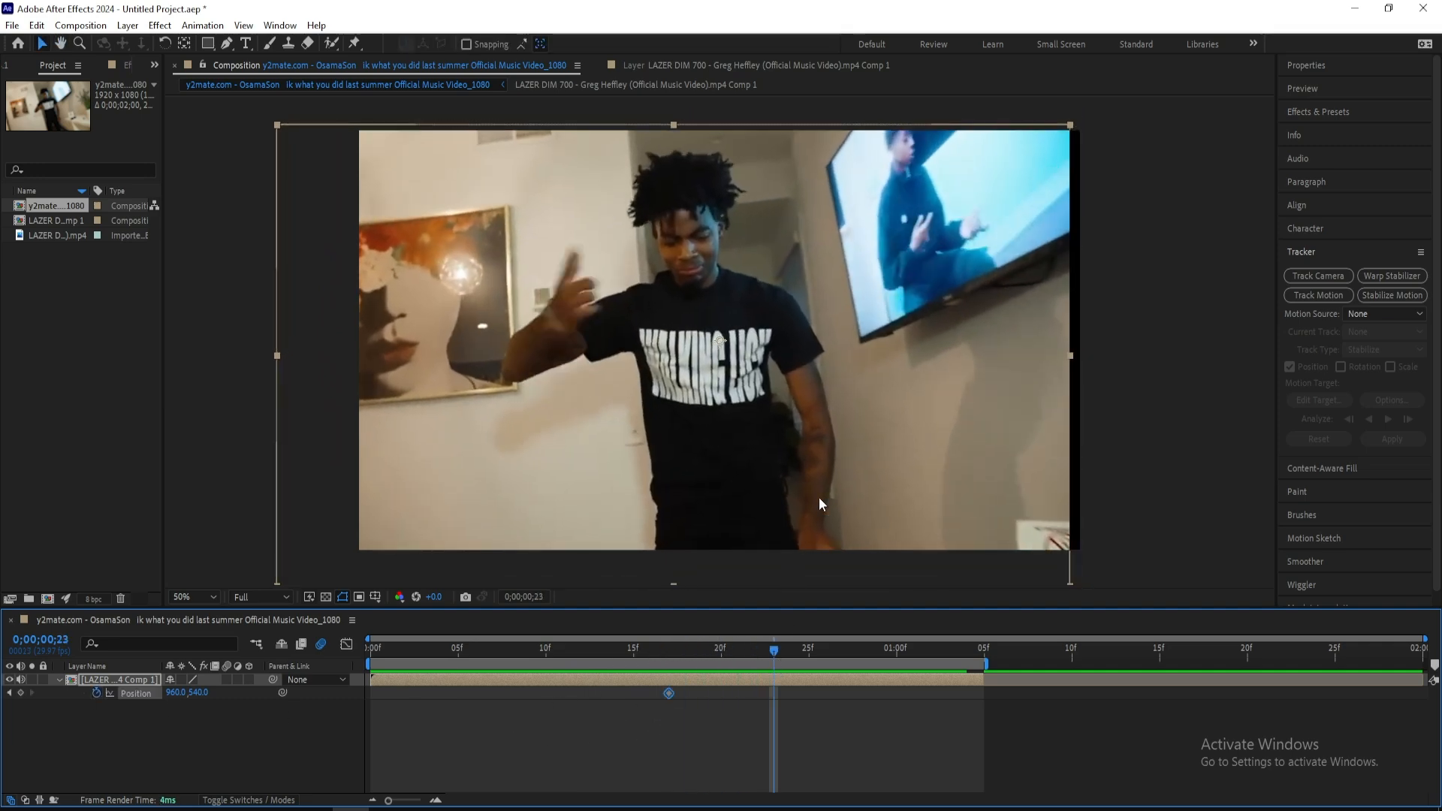
{"action": "left_click_drag", "start_coordinate": [831, 461], "coordinate": [868, 446]}
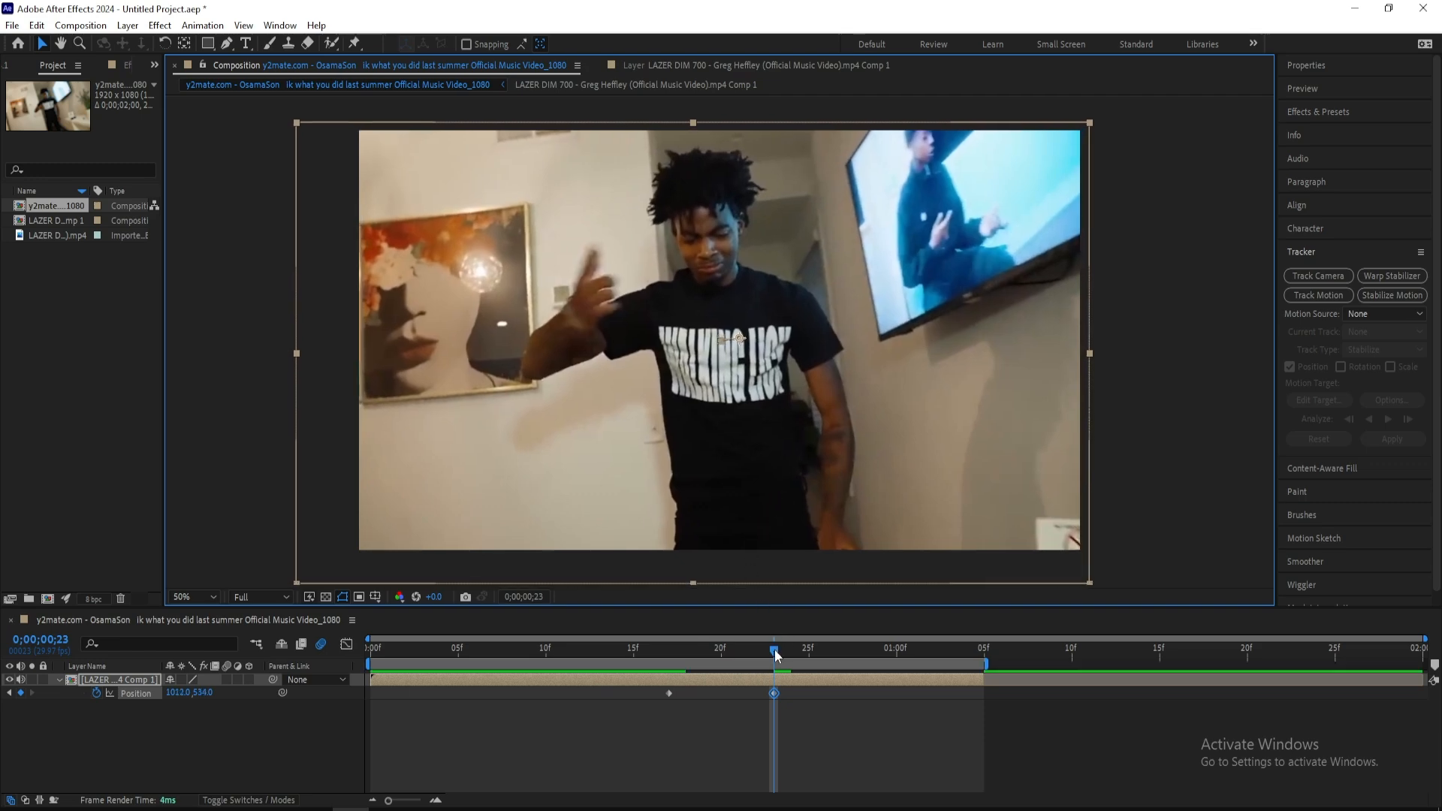
Keyframe the layer's Position at 1022, 534 on frame 27, 1064, 534 on frame 29, and 1068, 570 at 0;00;01;04
{"action": "left_click_drag", "start_coordinate": [776, 655], "coordinate": [844, 660]}
{"action": "left_click", "coordinate": [857, 485]}
{"action": "key", "text": "shift+Right"}
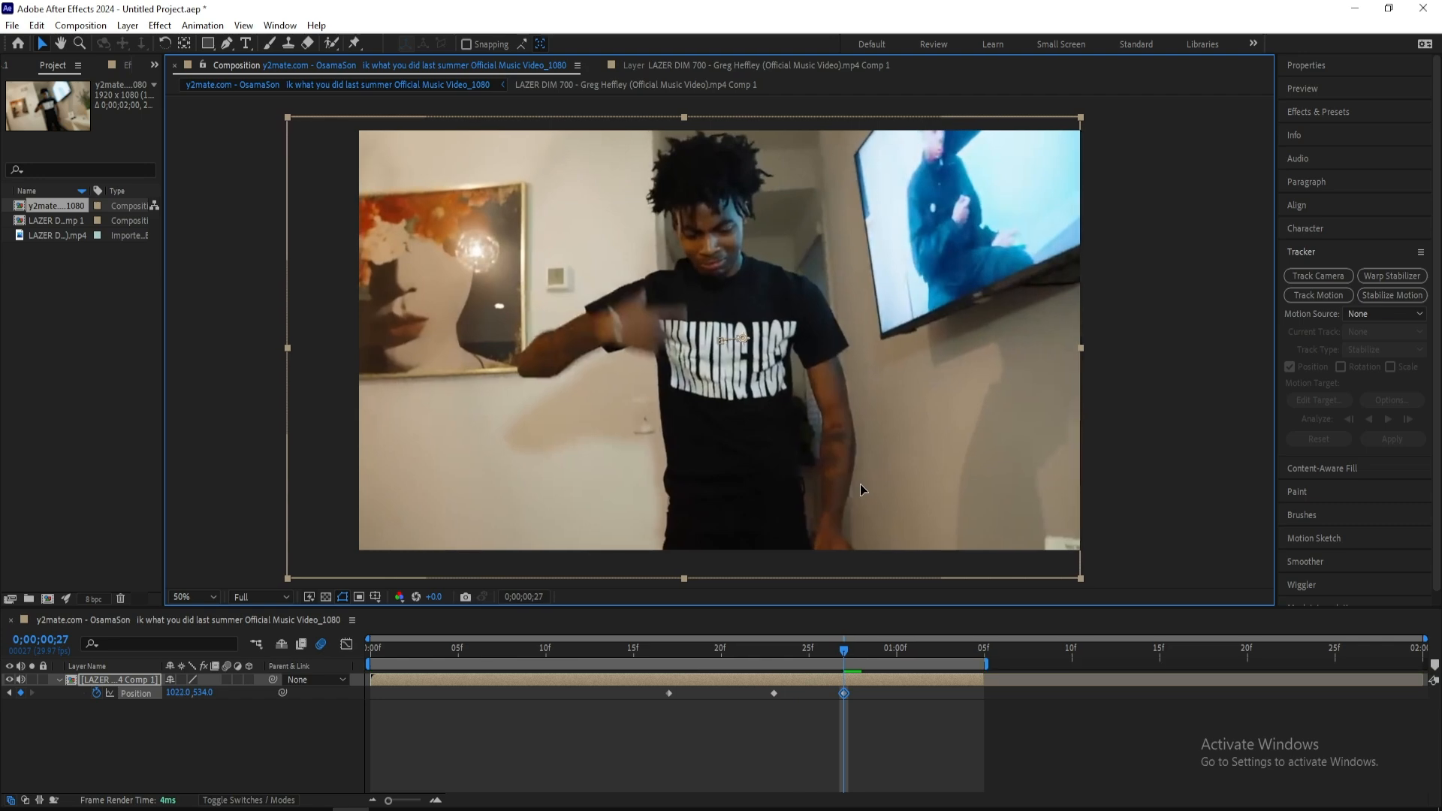
{"action": "mouse_move", "coordinate": [884, 650]}
{"action": "left_mouse_down"}
{"action": "mouse_move", "coordinate": [899, 656]}
{"action": "mouse_move", "coordinate": [884, 652]}
{"action": "left_mouse_up"}
{"action": "left_click_drag", "start_coordinate": [890, 506], "coordinate": [906, 506]}
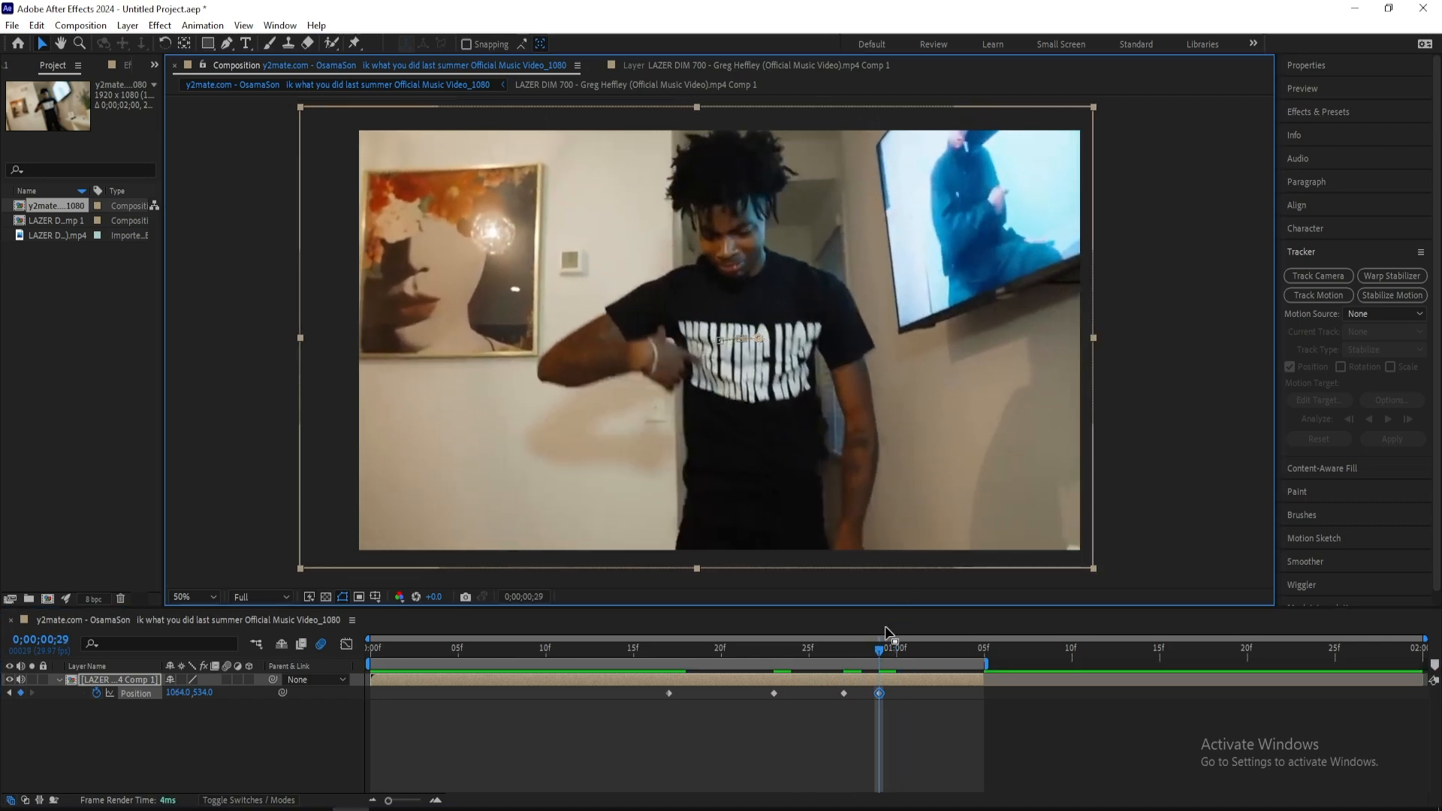
{"action": "left_click_drag", "start_coordinate": [885, 650], "coordinate": [961, 647]}
{"action": "left_click_drag", "start_coordinate": [859, 473], "coordinate": [861, 485]}
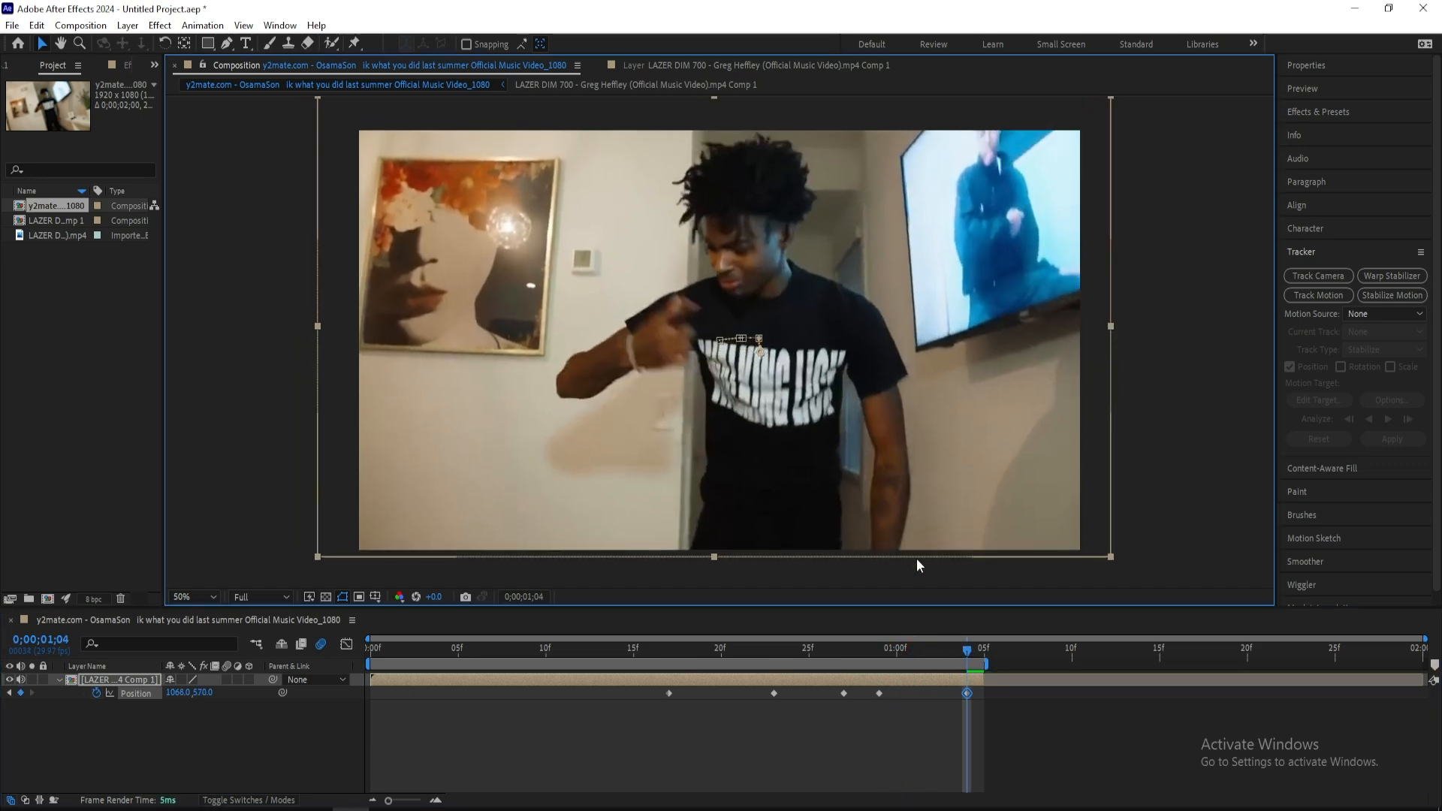
Play back the stabilized clip from the start to check the edges of the frame
{"action": "left_click_drag", "start_coordinate": [965, 650], "coordinate": [370, 650]}
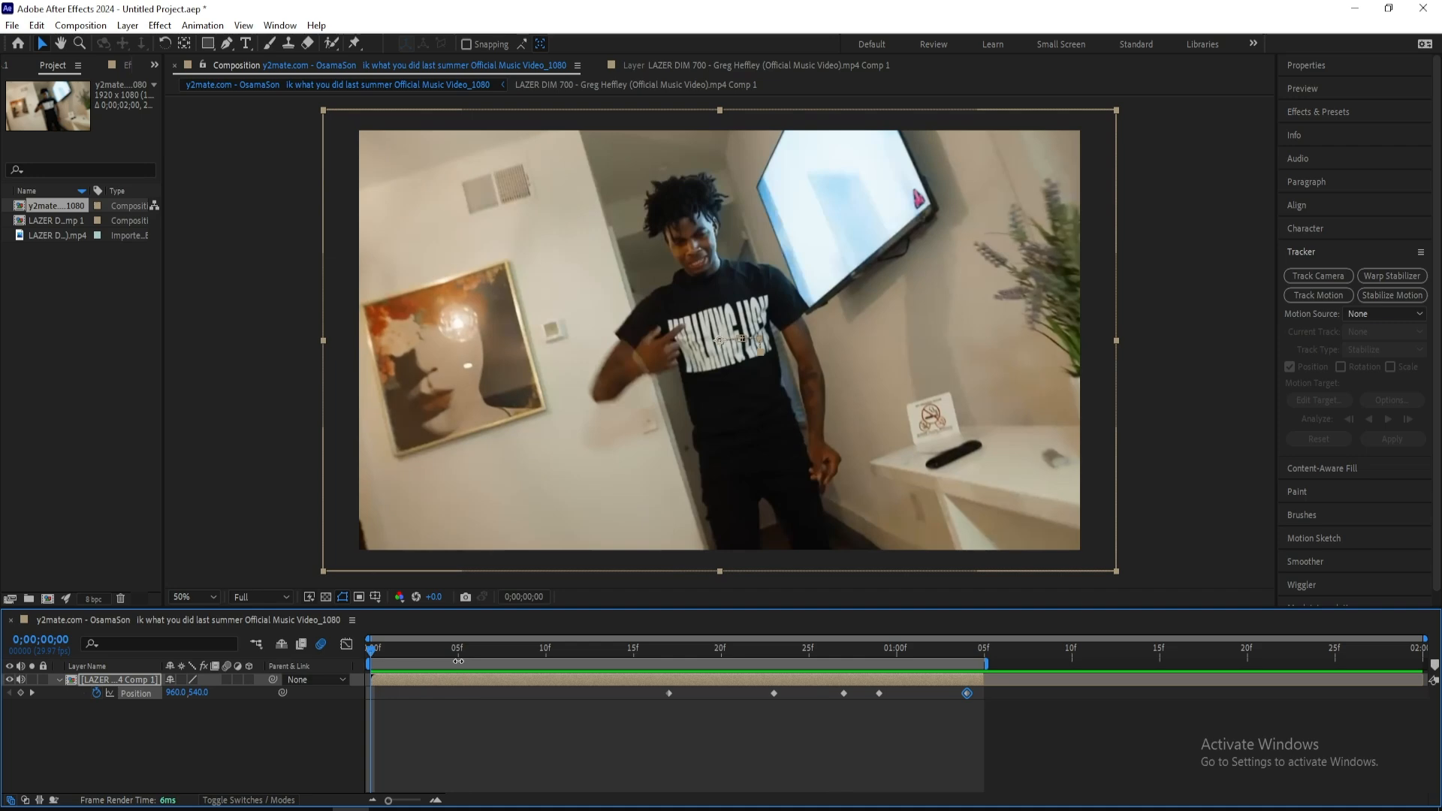
{"action": "key", "text": "s"}
{"action": "left_click", "coordinate": [388, 650]}
{"action": "key", "text": "space"}
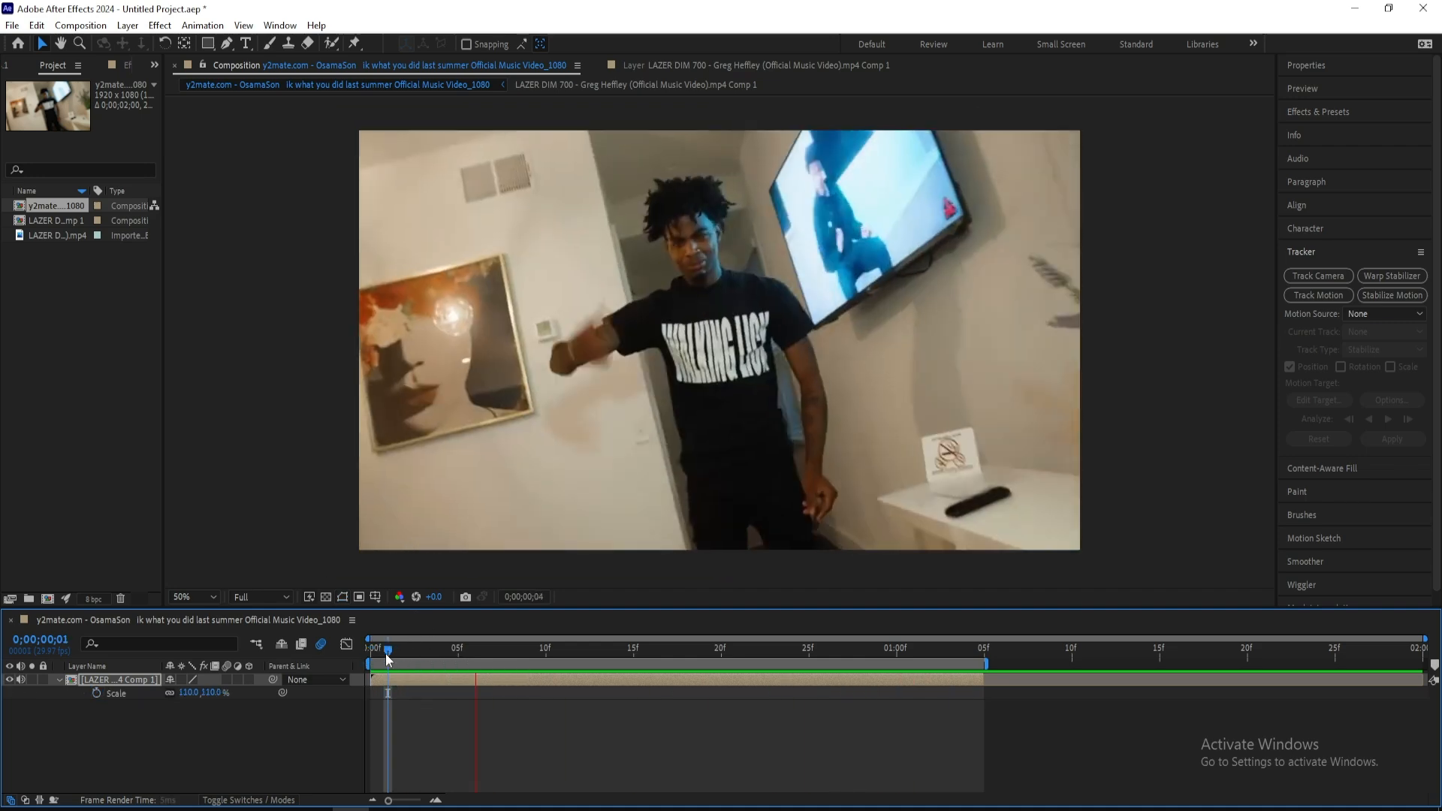
Try enlarging the layer to 249% and shifting it down at the first frame, and undo both changes
{"action": "left_click_drag", "start_coordinate": [389, 652], "coordinate": [328, 658]}
{"action": "left_click", "coordinate": [217, 694]}
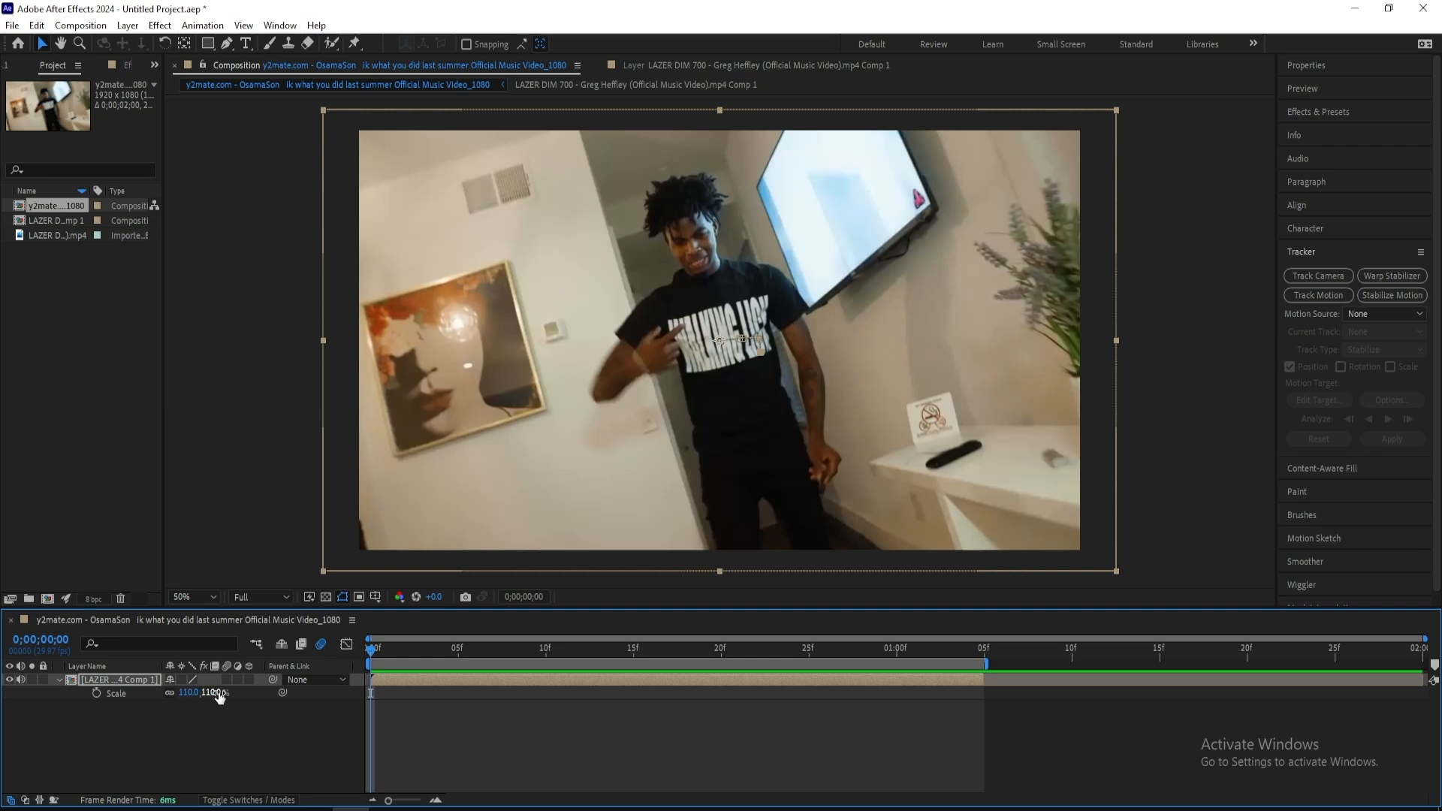
{"action": "left_click_drag", "start_coordinate": [213, 695], "coordinate": [317, 695]}
{"action": "left_click_drag", "start_coordinate": [662, 333], "coordinate": [688, 529]}
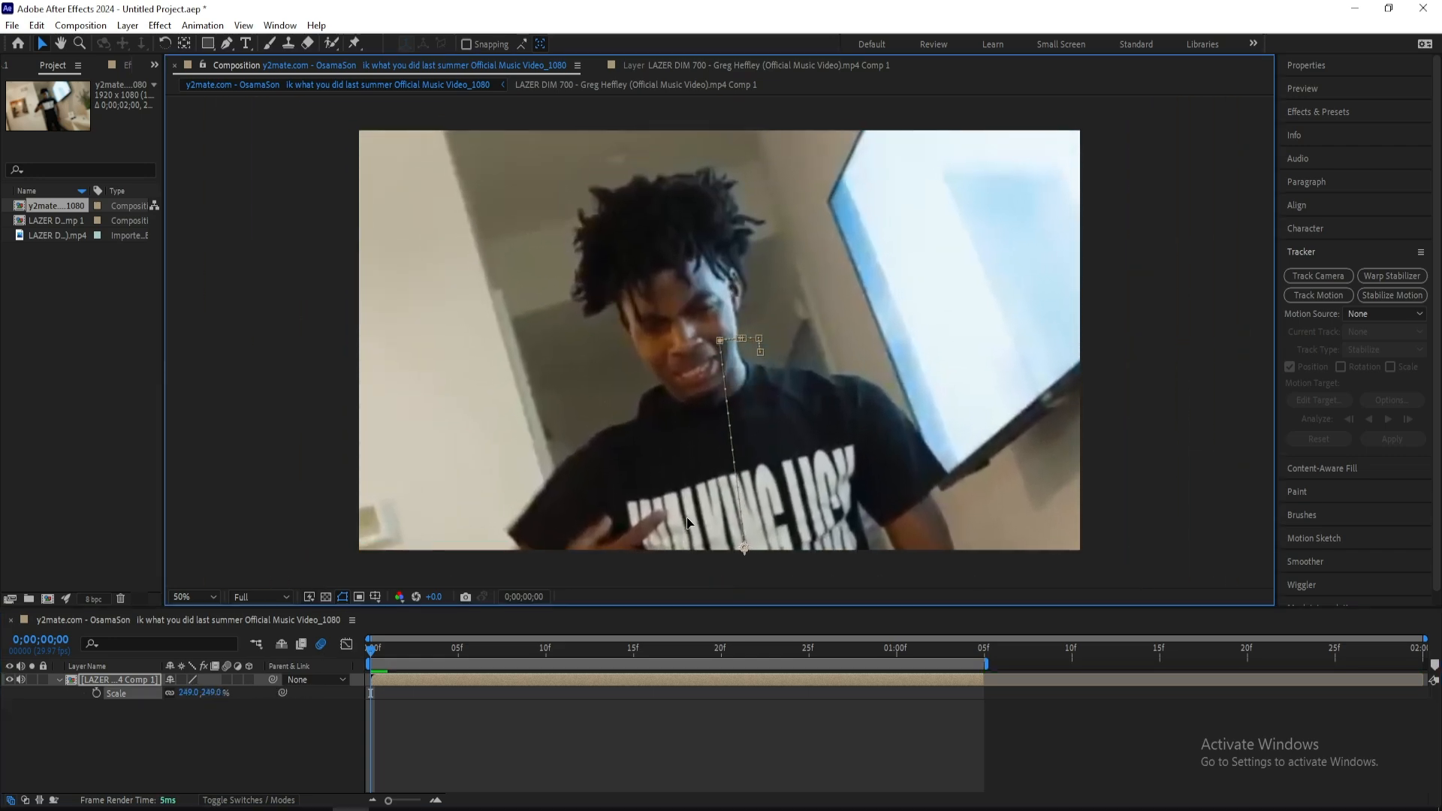
{"action": "left_click", "coordinate": [389, 652]}
{"action": "left_click_drag", "start_coordinate": [387, 650], "coordinate": [582, 650]}
{"action": "key", "text": "ctrl+z"}
{"action": "key", "text": "ctrl+z"}
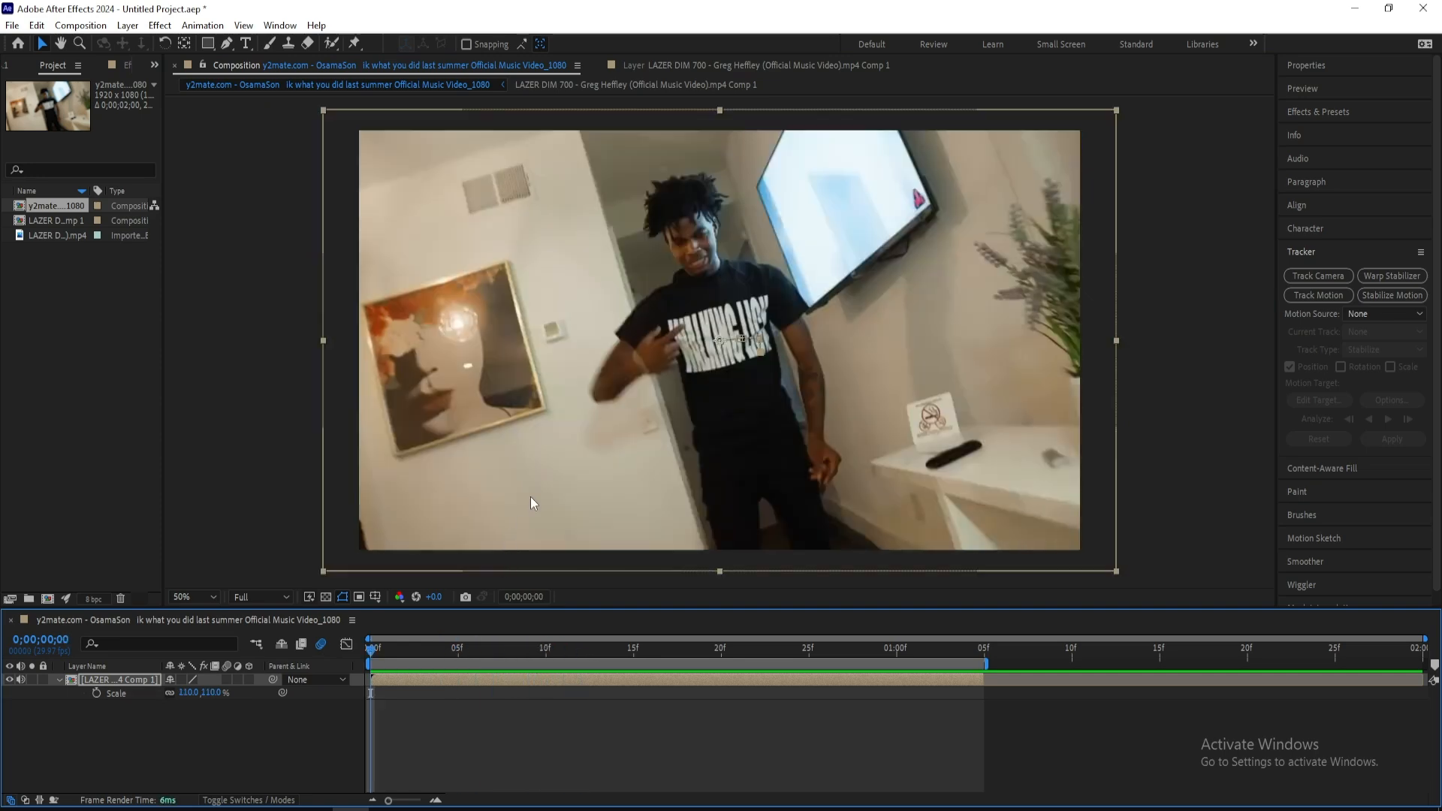
Increase the layer's Scale slightly further and check the playback
{"action": "left_click_drag", "start_coordinate": [213, 697], "coordinate": [227, 699]}
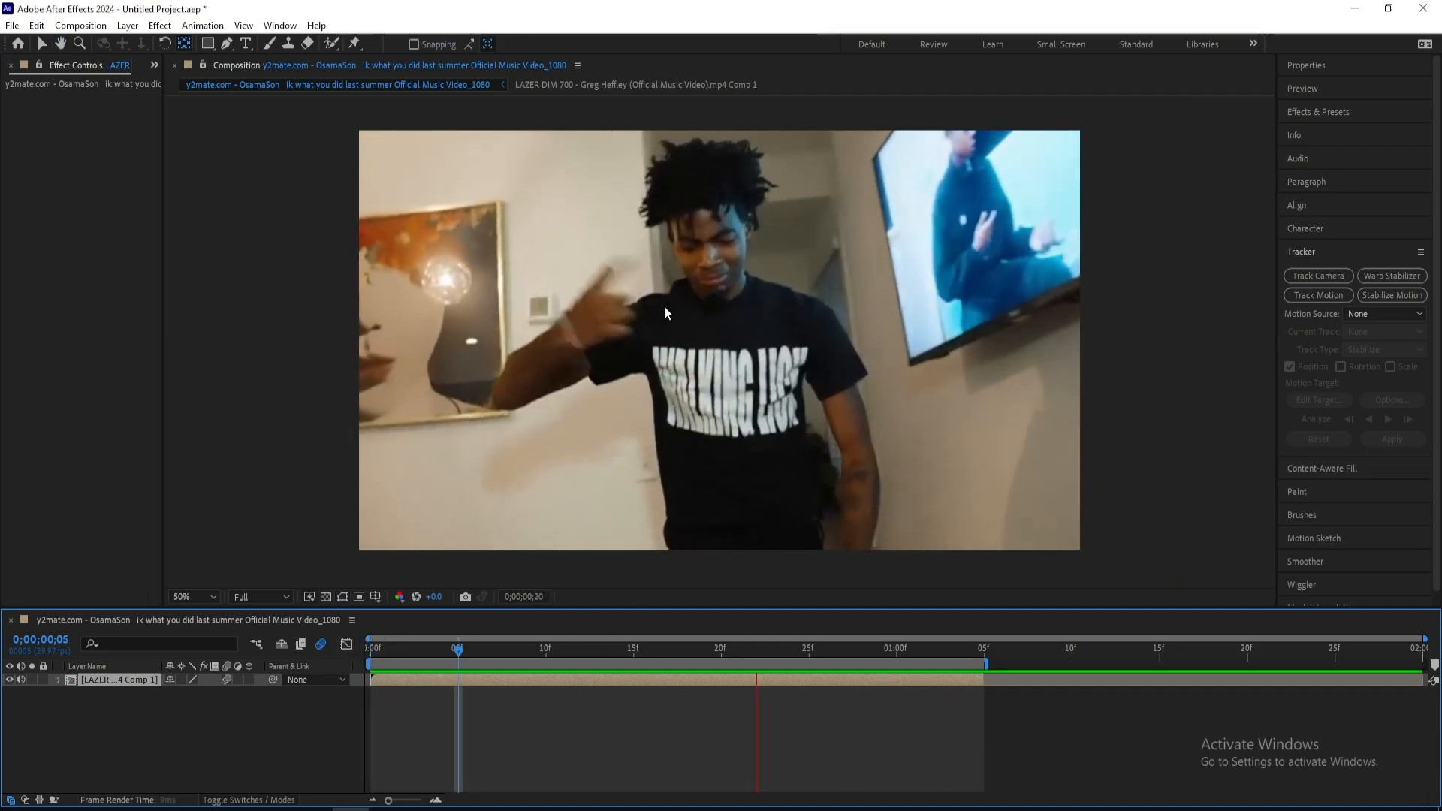
{"action": "left_click", "coordinate": [683, 428]}
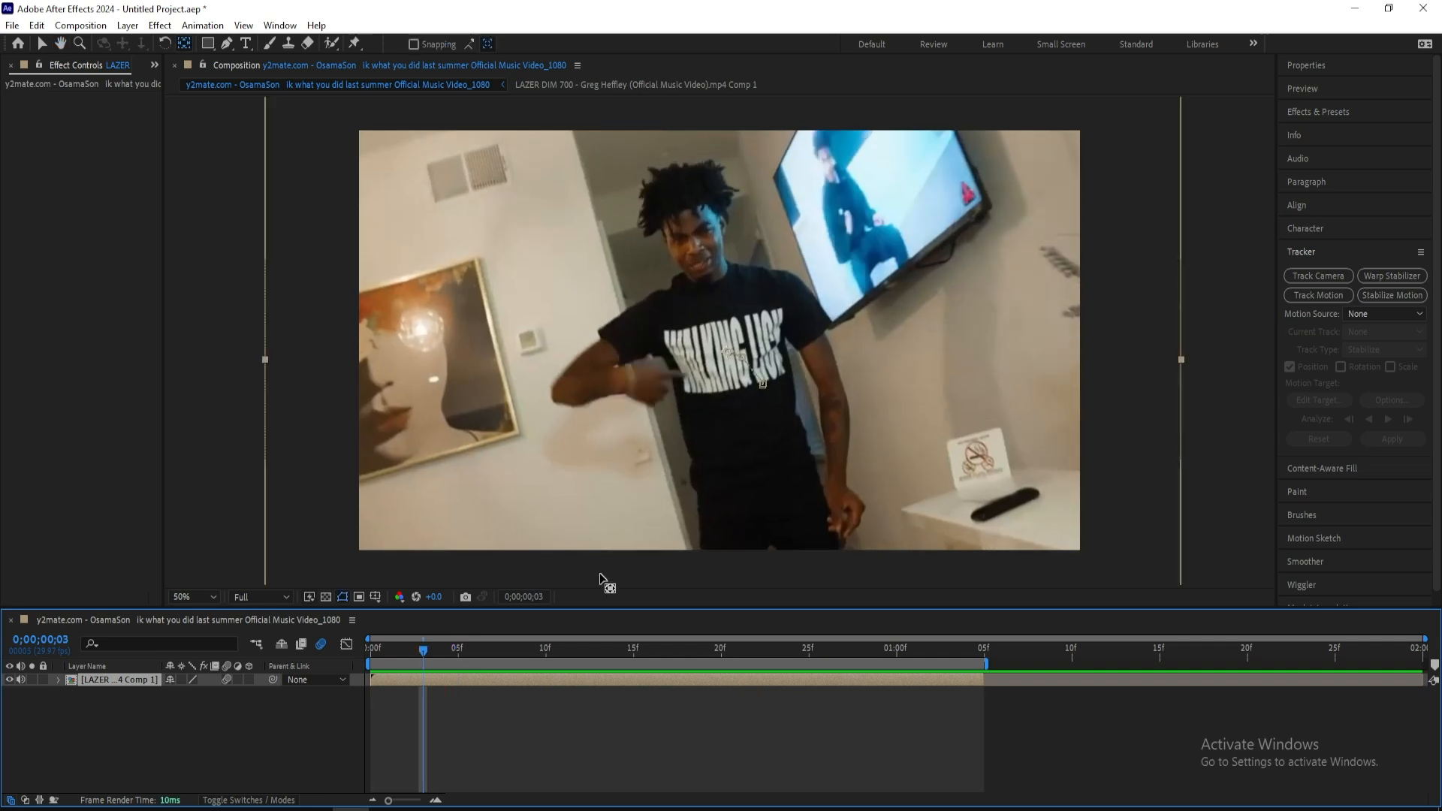
Find the Radial Blur effect and apply it to the clip layer
{"action": "left_click", "coordinate": [1363, 113]}
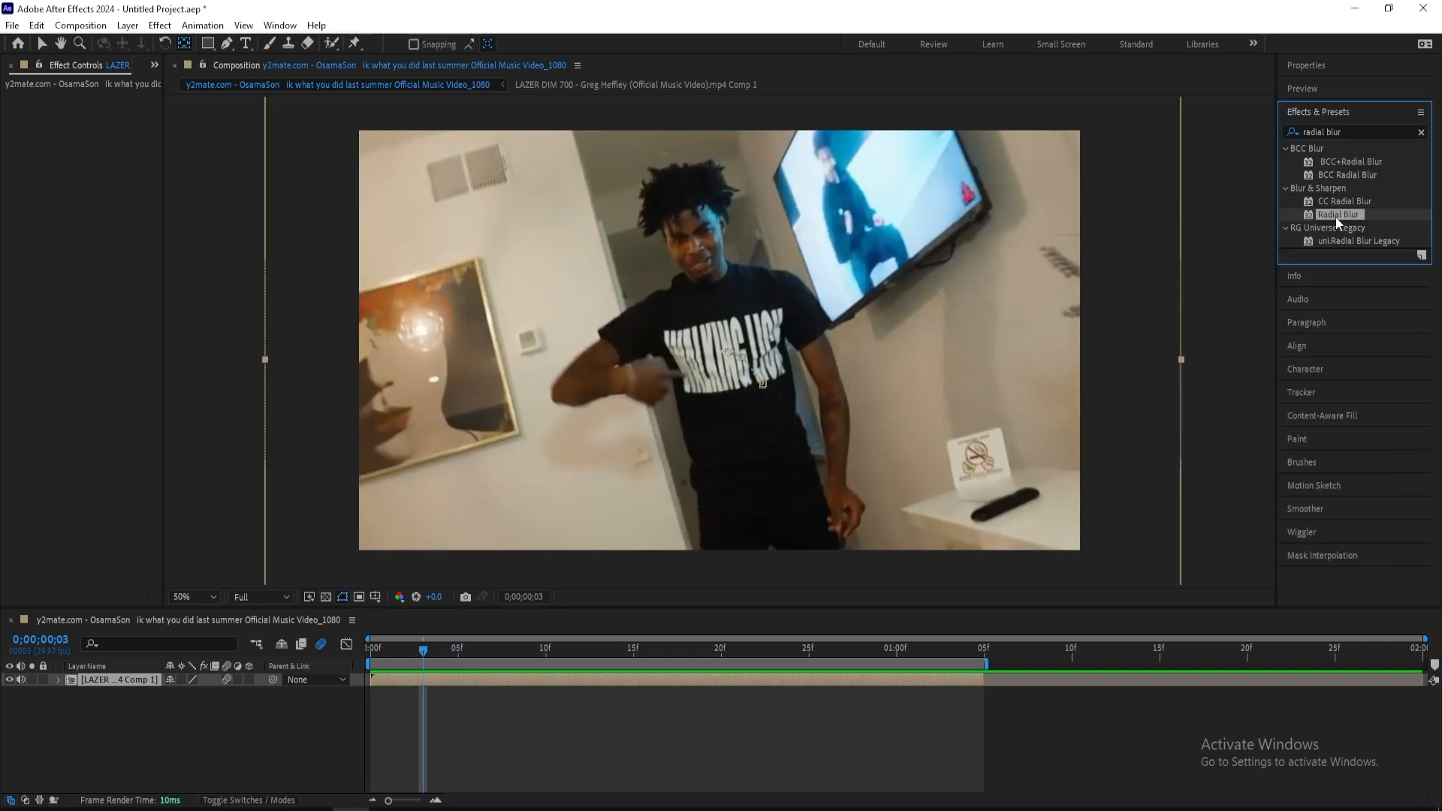
{"action": "left_click_drag", "start_coordinate": [1337, 214], "coordinate": [428, 680]}
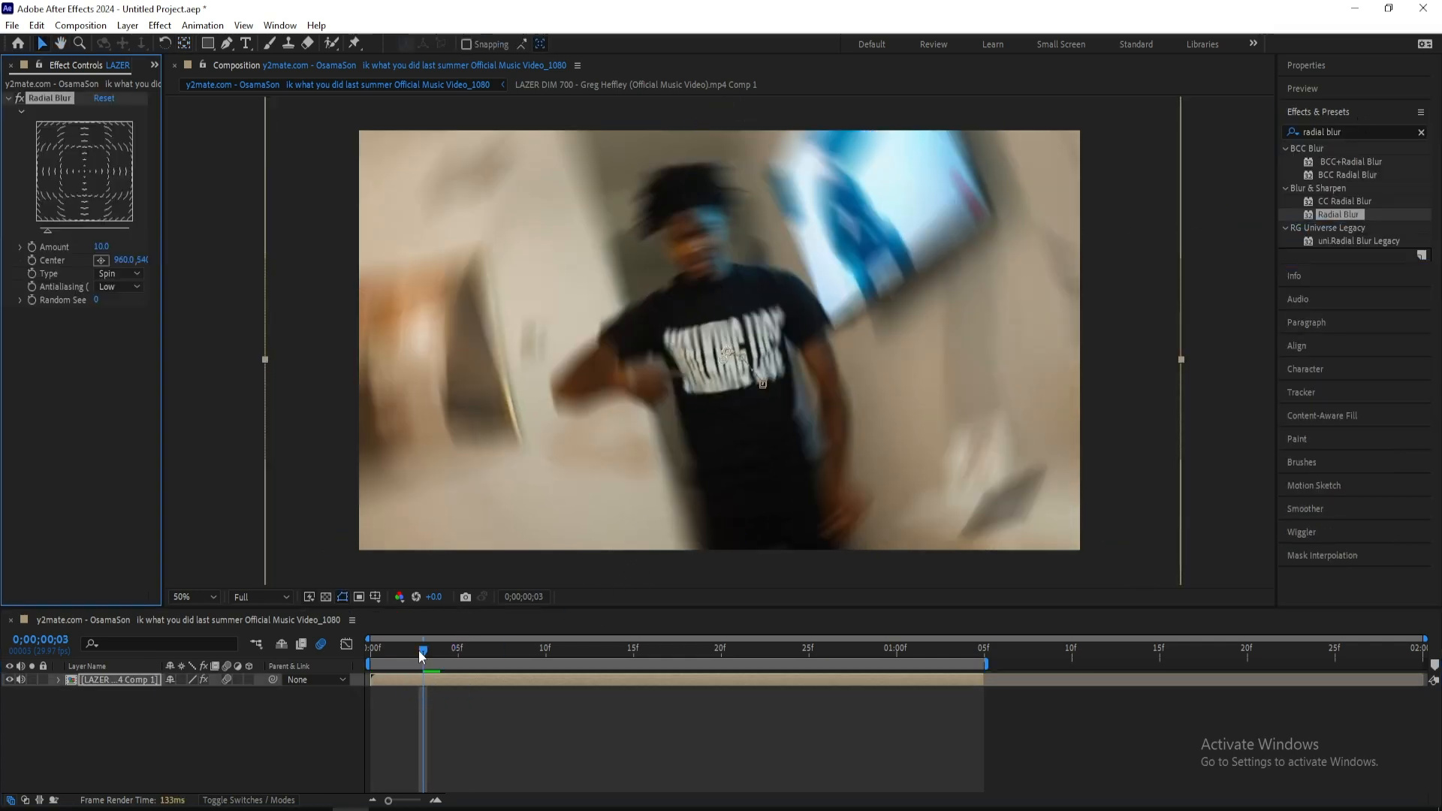
Set the Radial Blur's Amount to 3 and keyframe its Center on the man's face at X 907.5
{"action": "left_click_drag", "start_coordinate": [102, 246], "coordinate": [99, 246]}
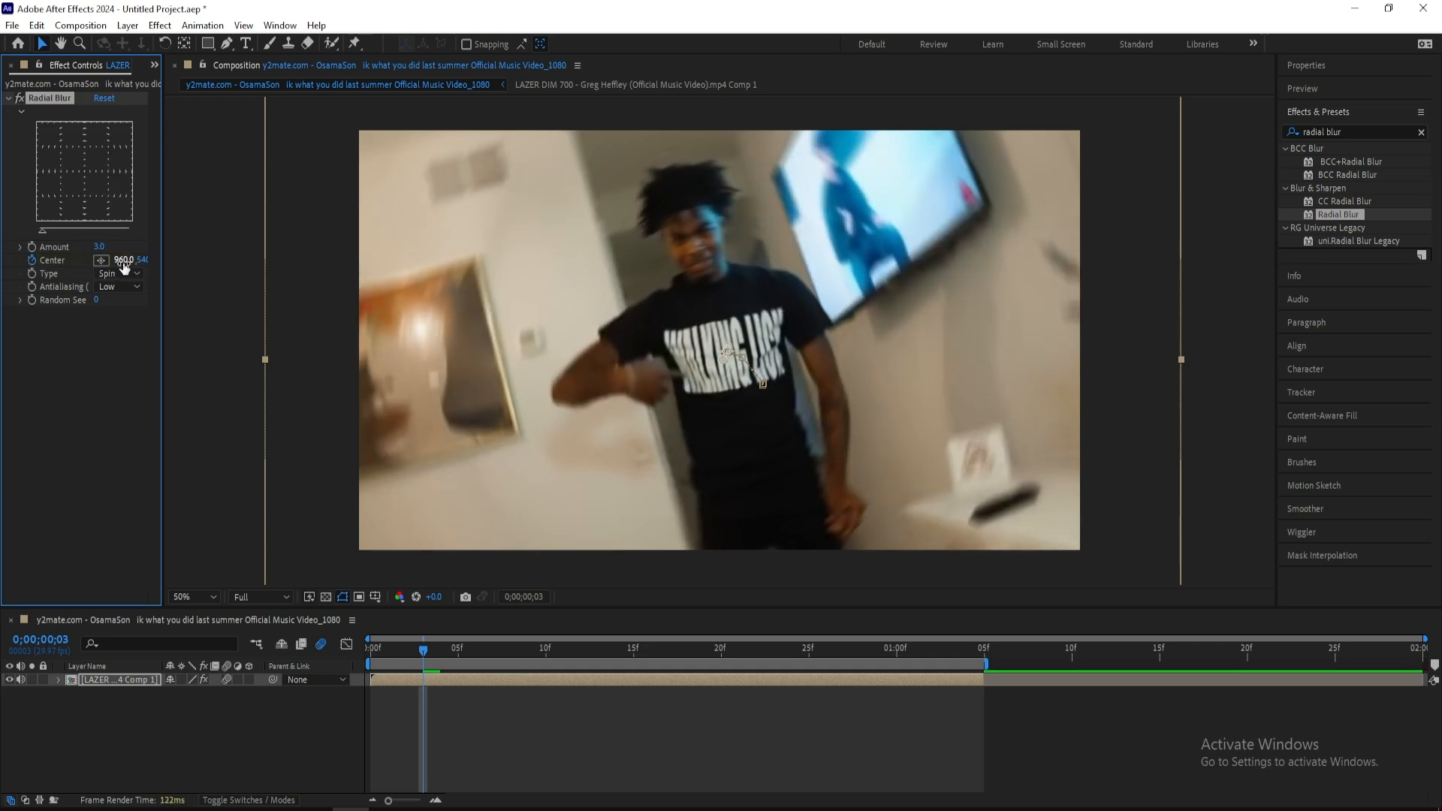
{"action": "left_click_drag", "start_coordinate": [123, 259], "coordinate": [171, 262]}
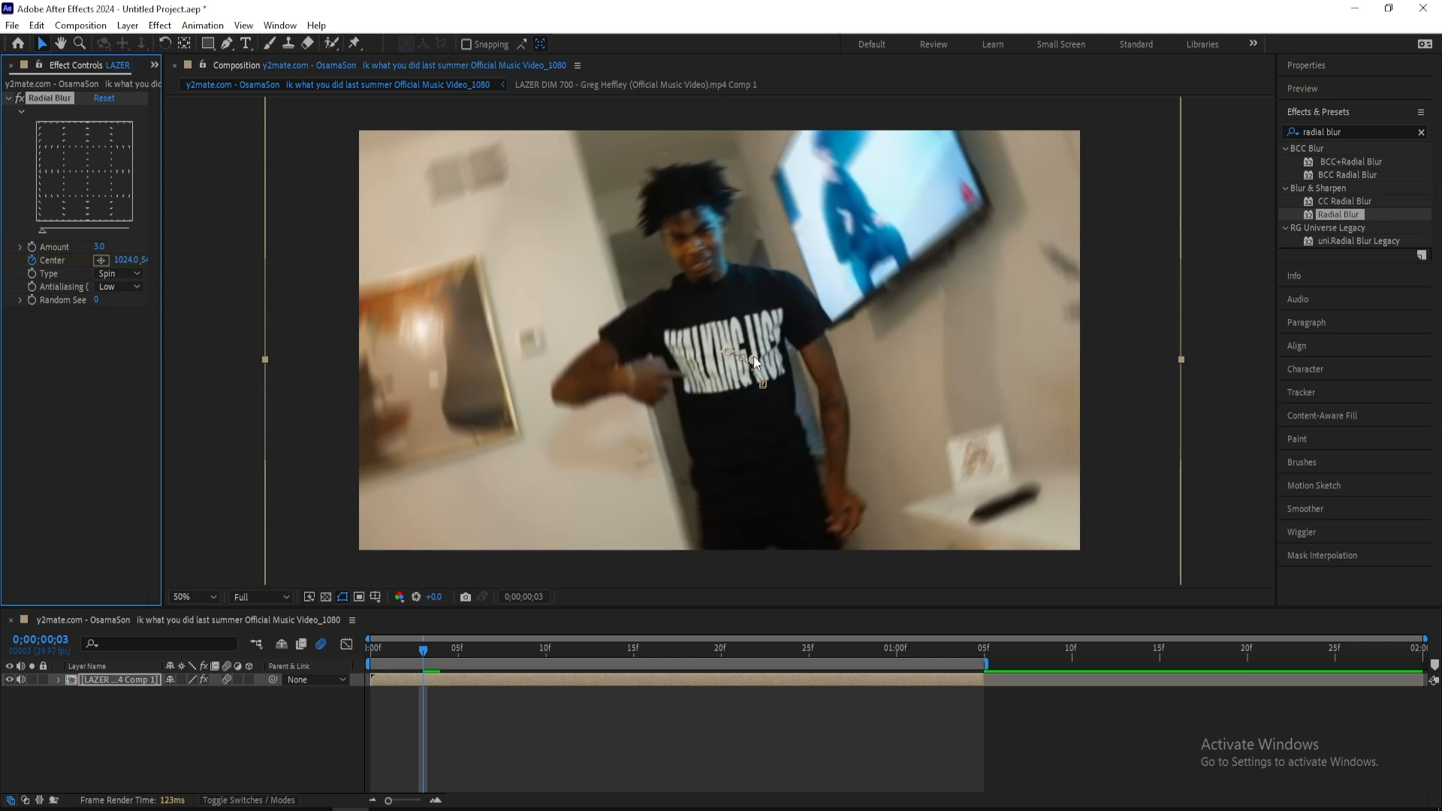
{"action": "left_click_drag", "start_coordinate": [753, 356], "coordinate": [700, 238]}
From the first frame, start motion tracking on the clip layer and switch the current track to Tracker 2
{"action": "left_click", "coordinate": [368, 652]}
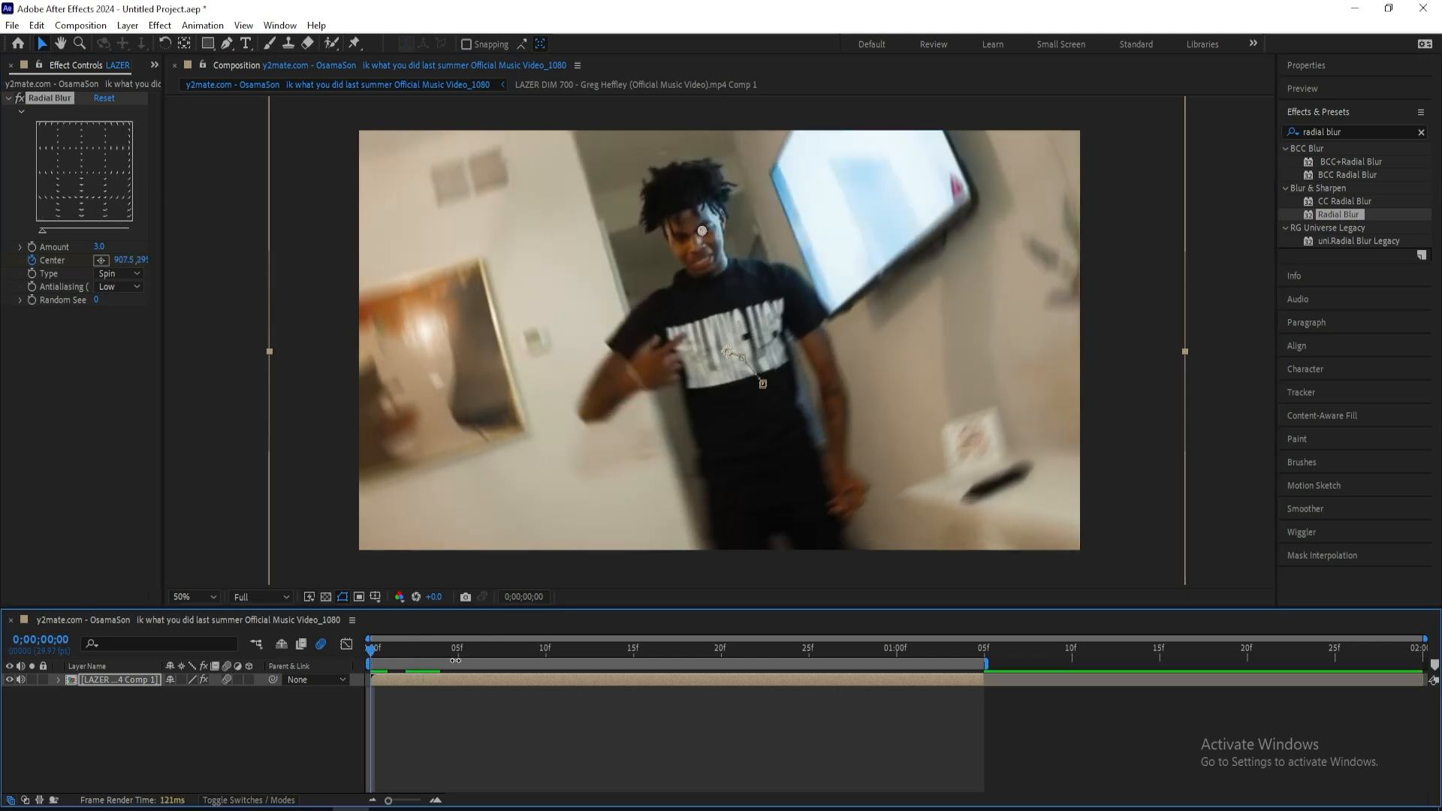
{"action": "left_click", "coordinate": [1300, 393]}
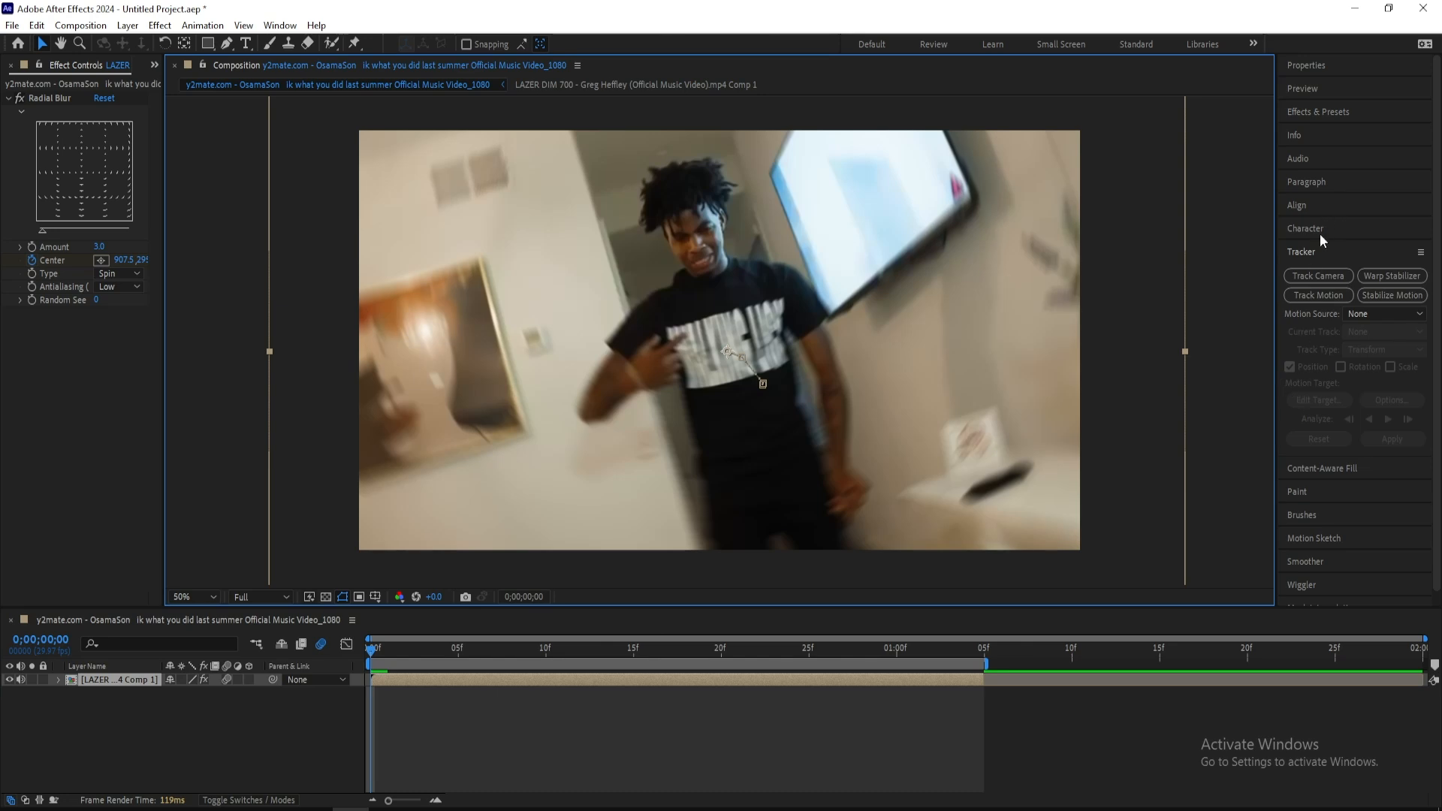
{"action": "left_click", "coordinate": [1309, 298]}
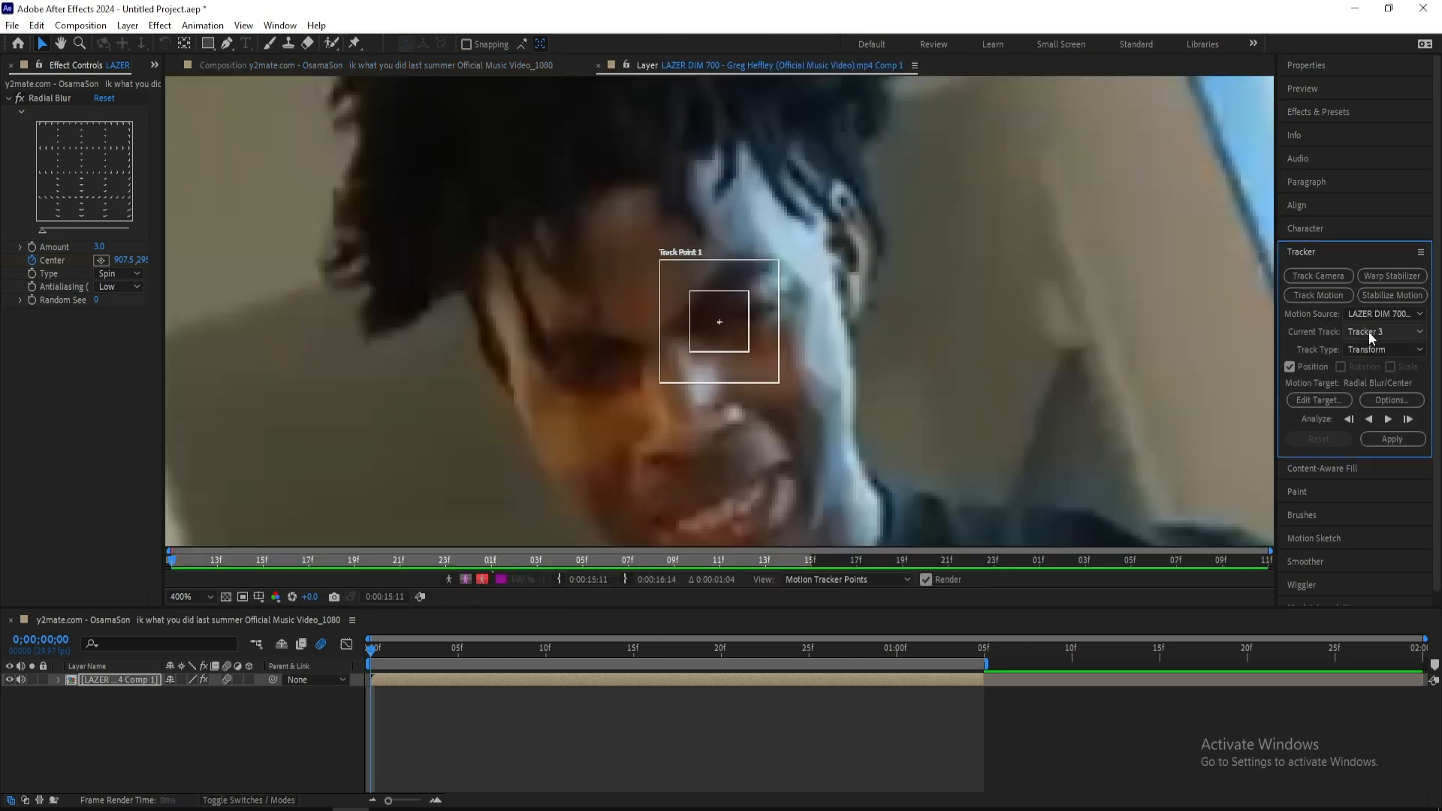
{"action": "left_click", "coordinate": [1368, 332]}
{"action": "left_click", "coordinate": [1372, 384]}
{"action": "key", "text": "comma"}
{"action": "key", "text": "comma"}
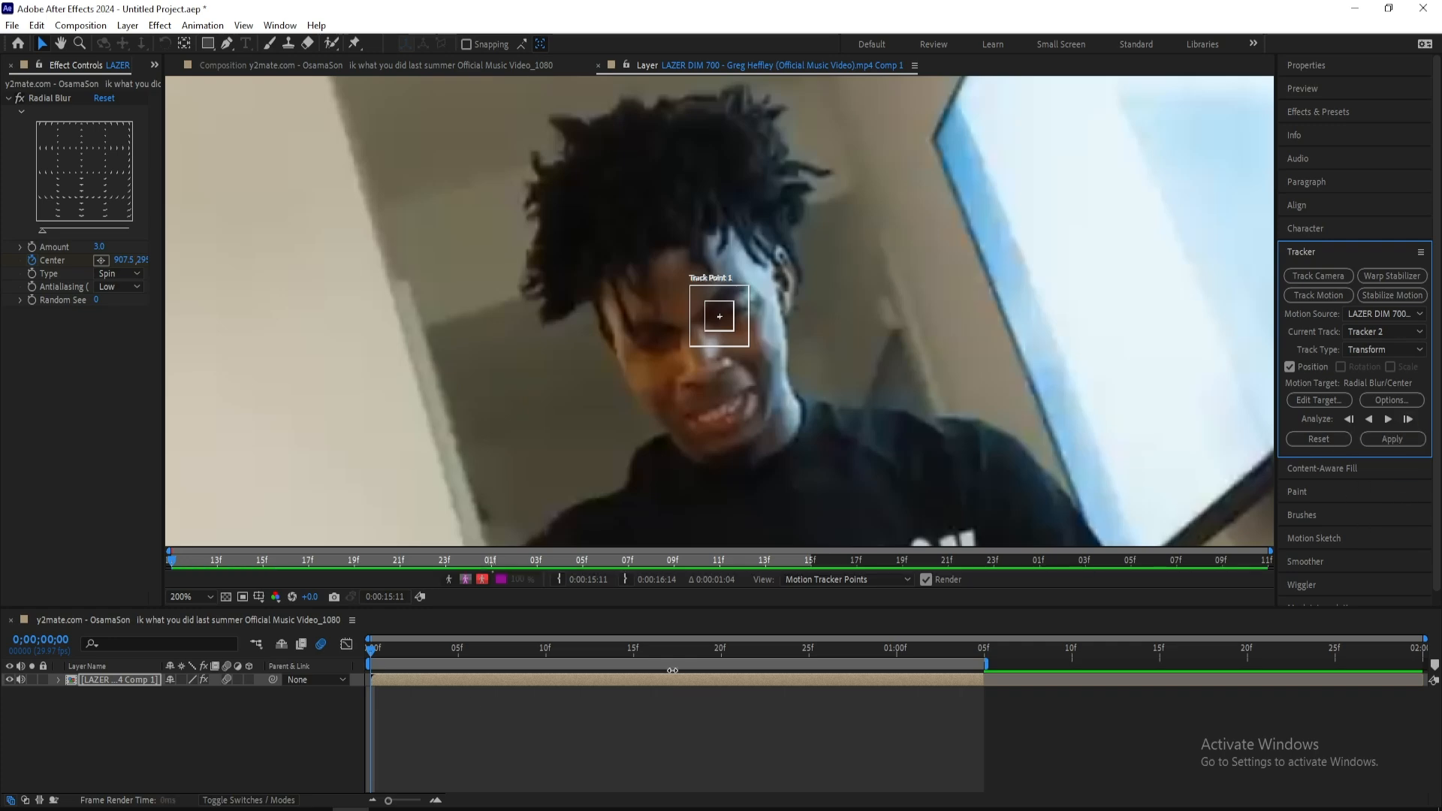
Copy all of Tracker 1's Track Point 1 keyframes to Tracker 2's Track Point 1 and scrub through to check them
{"action": "key", "text": "u"}
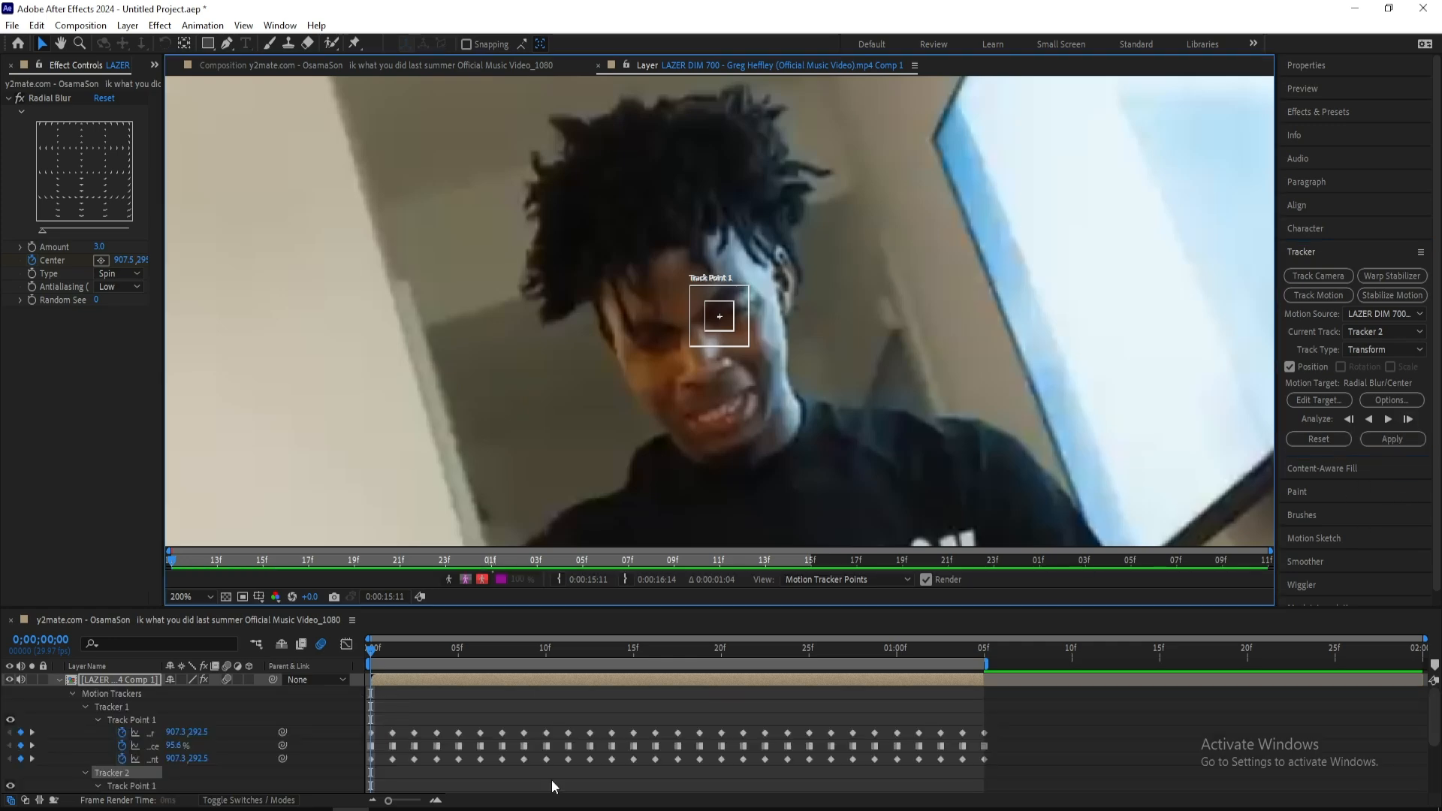
{"action": "left_click_drag", "start_coordinate": [999, 772], "coordinate": [360, 706]}
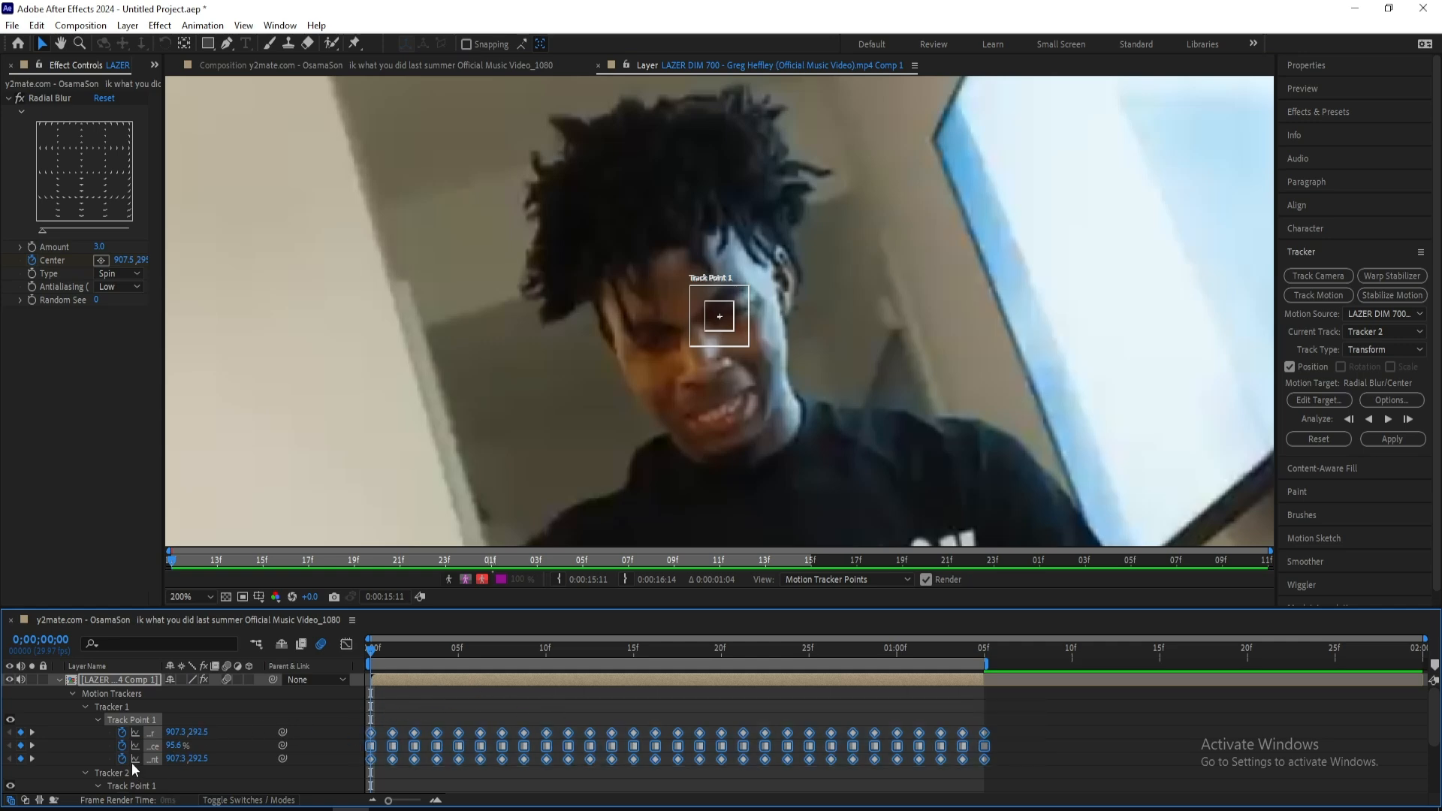
{"action": "left_click", "coordinate": [125, 781]}
{"action": "scroll", "coordinate": [164, 728], "scroll_direction": "down", "scroll_amount": 1}
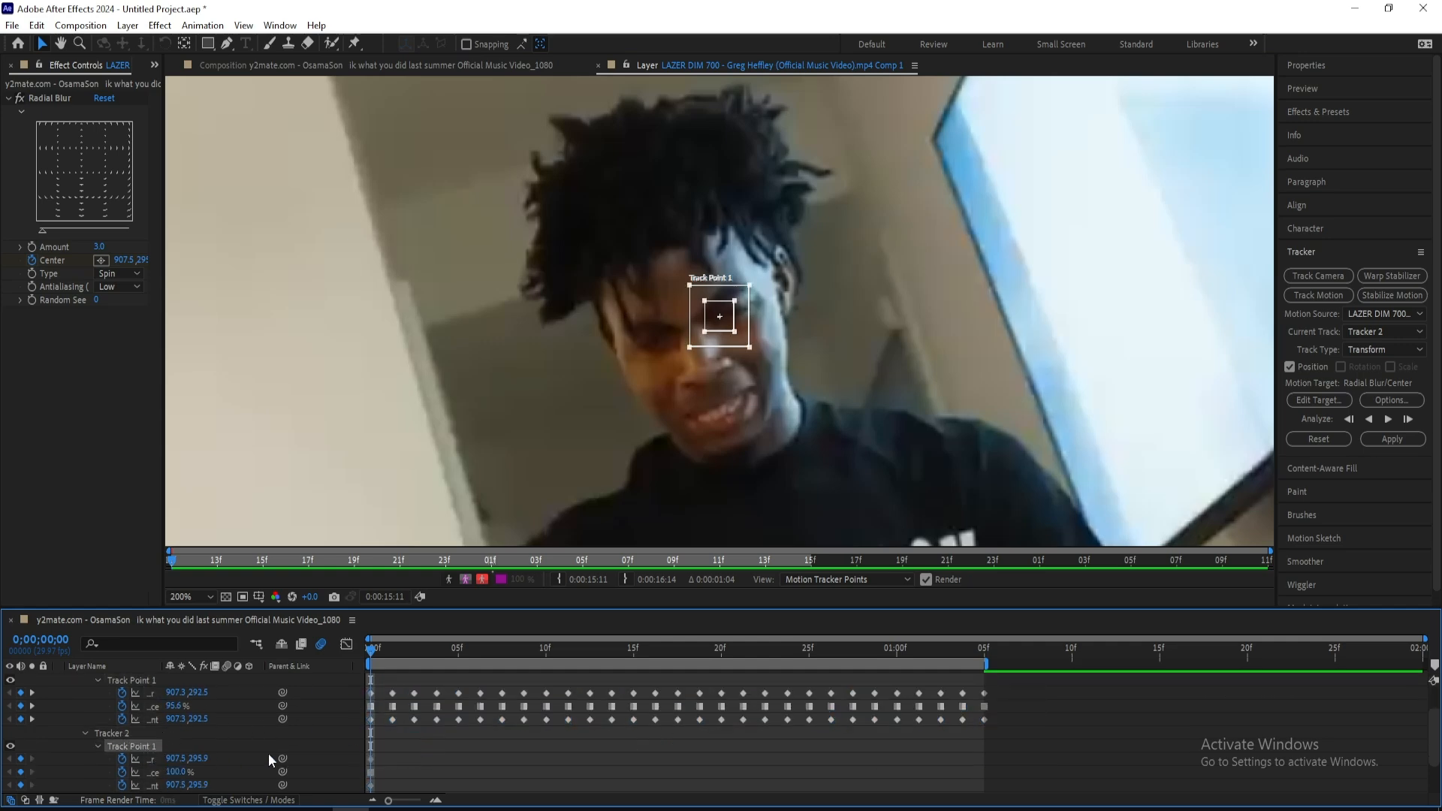
{"action": "key", "text": "ctrl+v"}
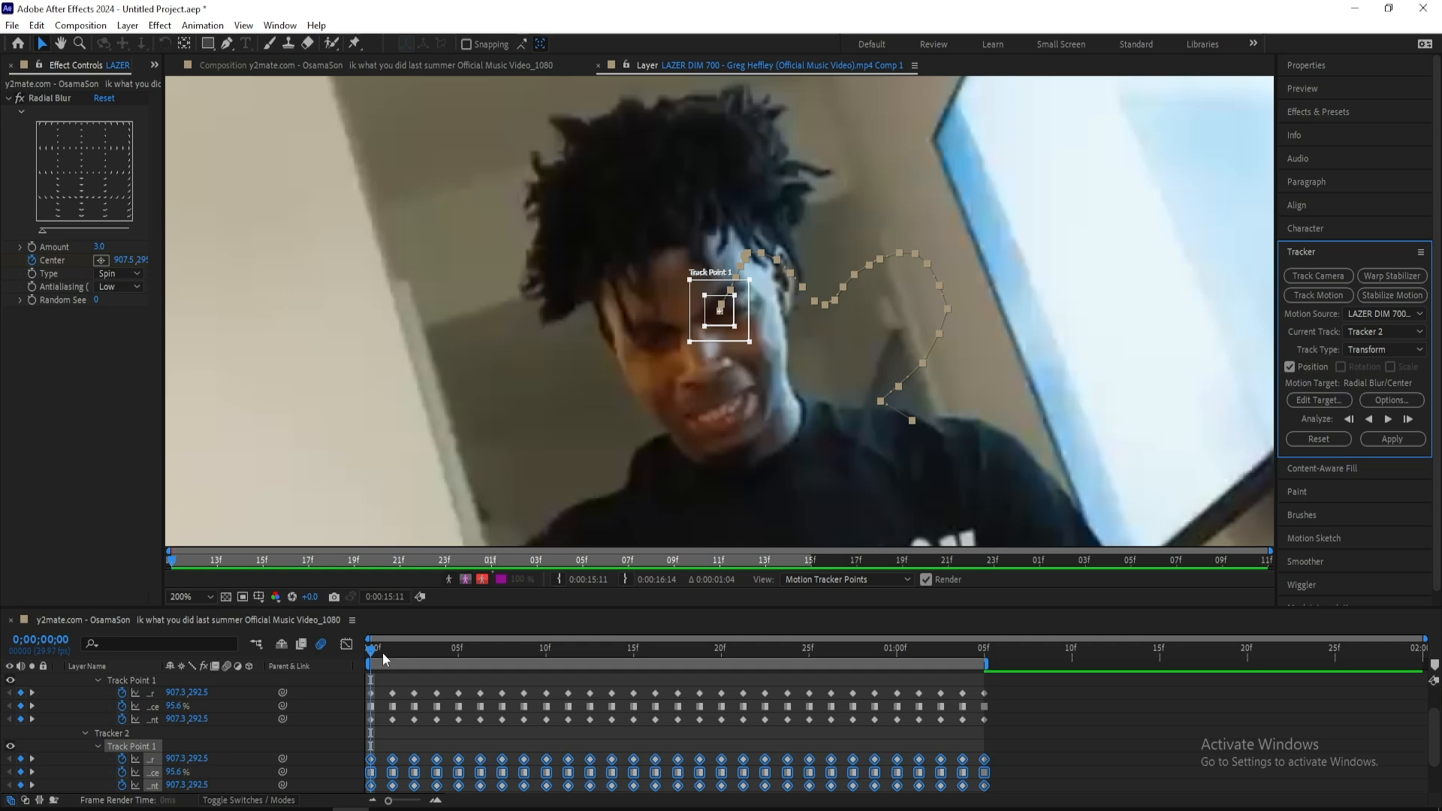
{"action": "left_click_drag", "start_coordinate": [381, 652], "coordinate": [588, 641]}
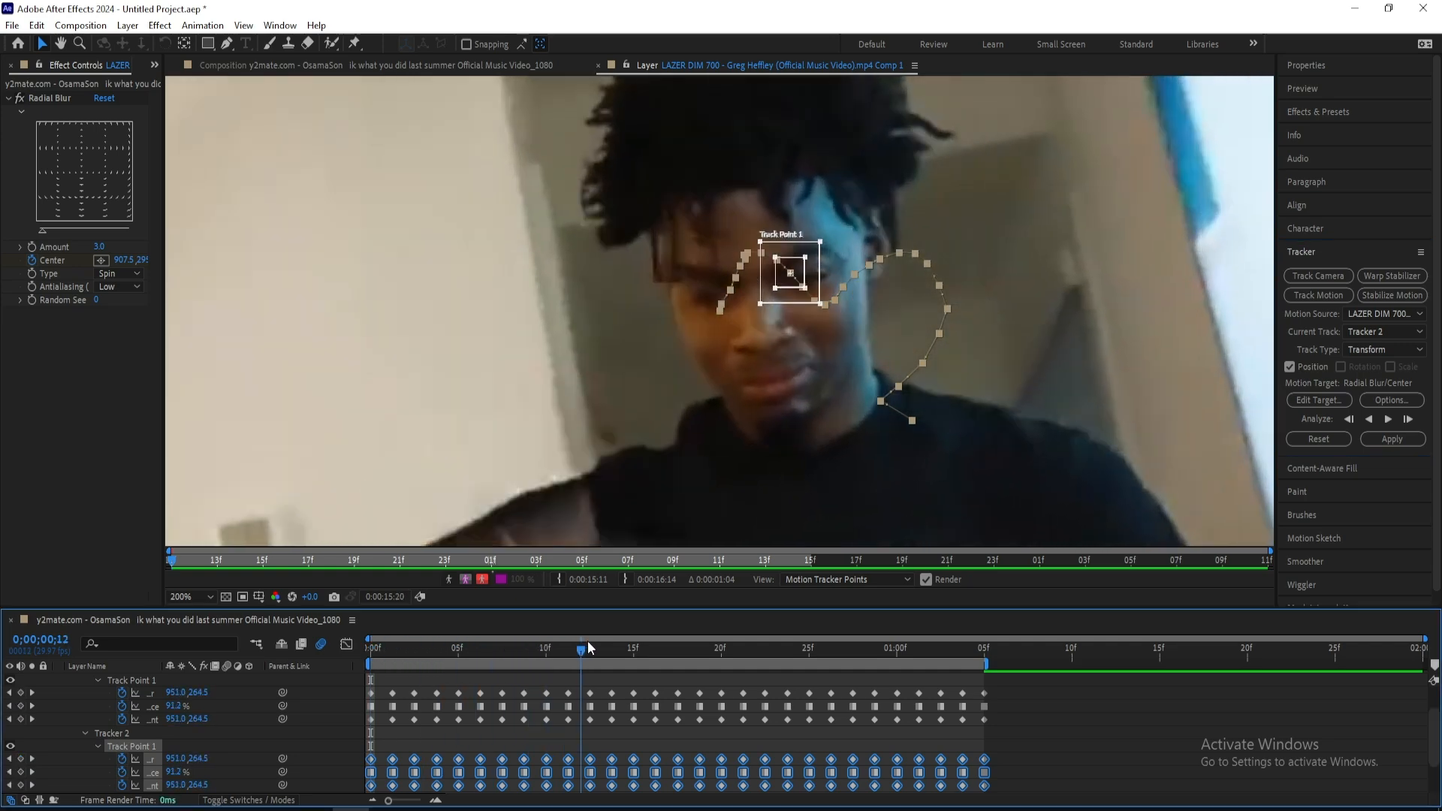
Apply Tracker 2's motion to Radial Blur/Center in the X and Y dimensions, trying and undoing a different blur Amount
{"action": "left_click", "coordinate": [1316, 401]}
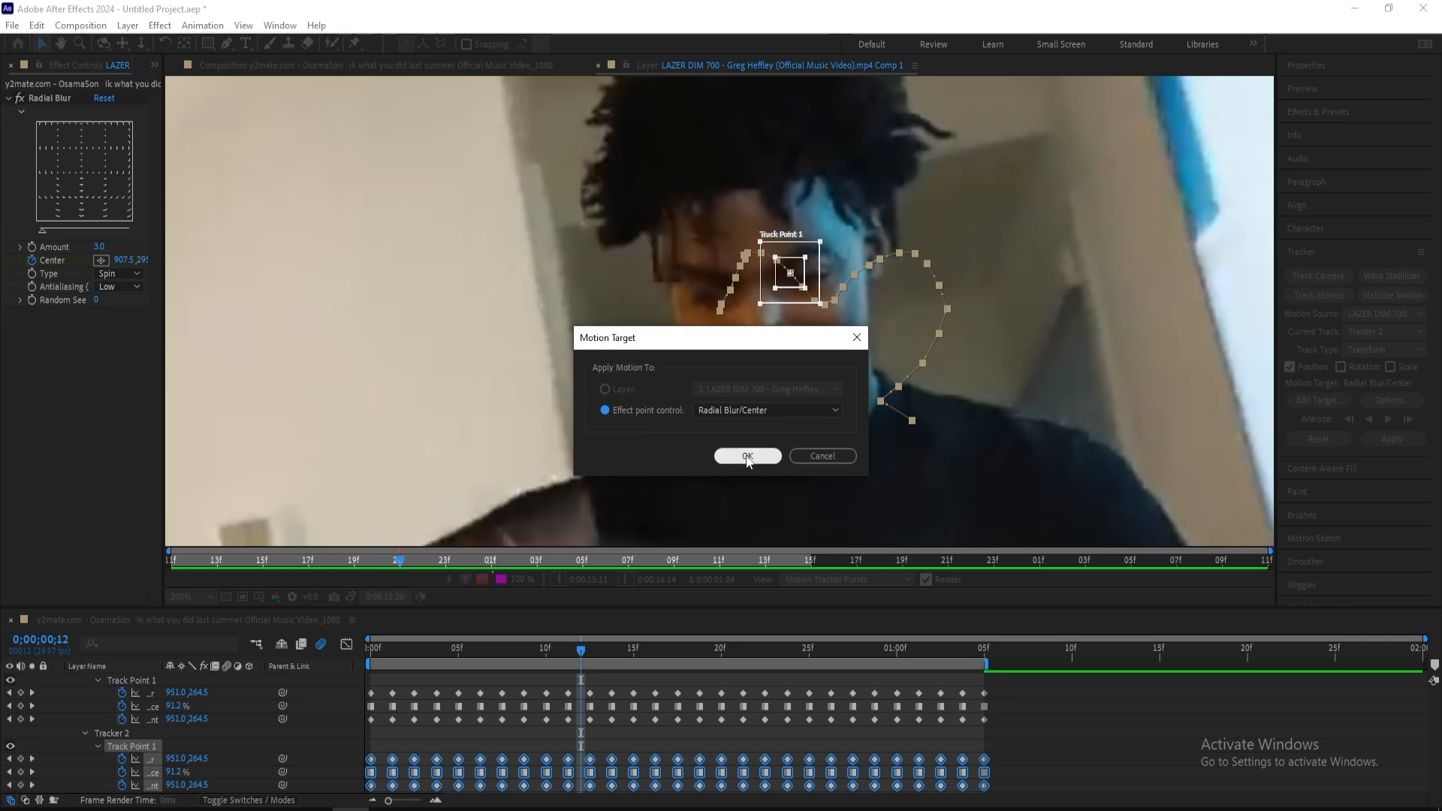
{"action": "left_click", "coordinate": [747, 456]}
{"action": "left_click", "coordinate": [1392, 439]}
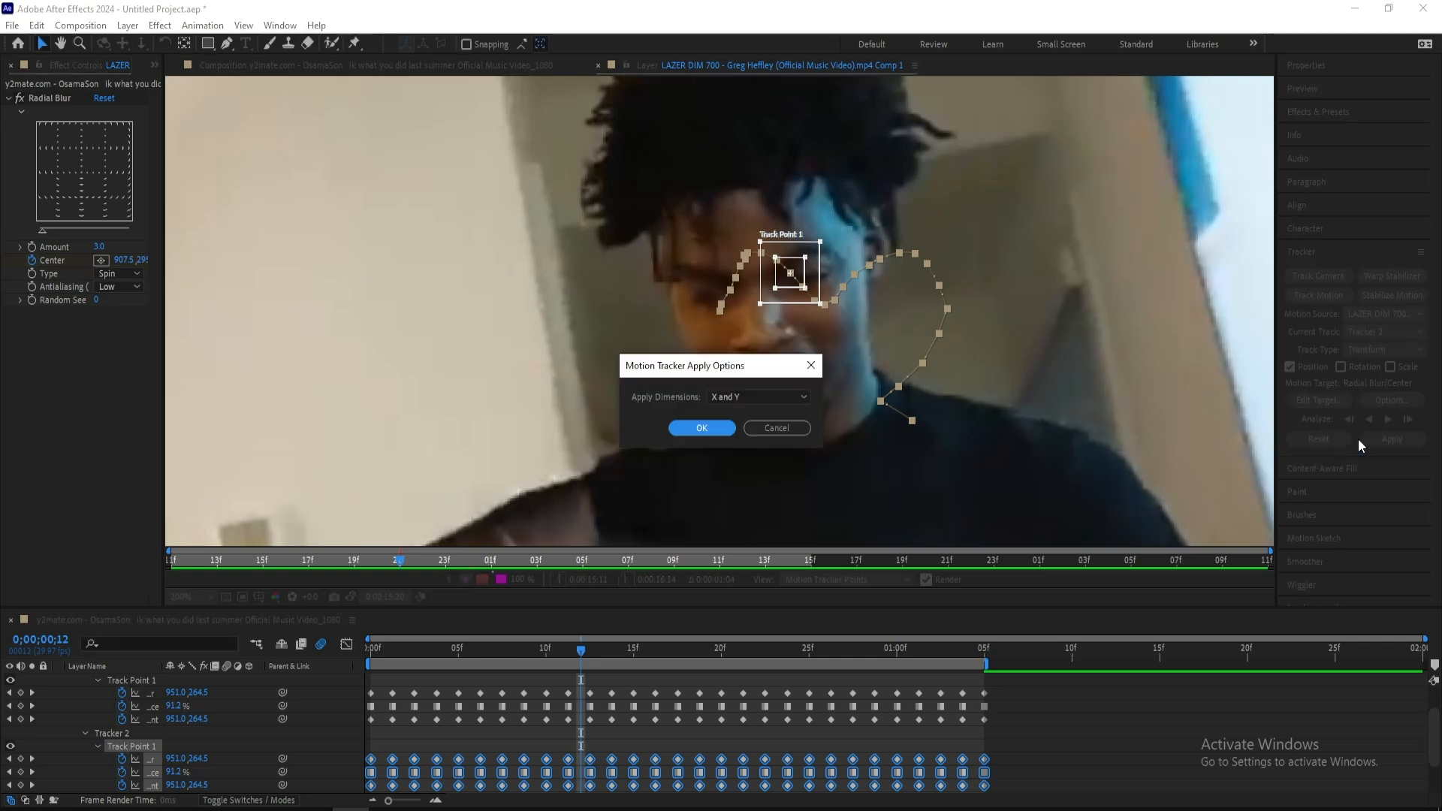
{"action": "left_click", "coordinate": [713, 422]}
{"action": "left_click_drag", "start_coordinate": [100, 247], "coordinate": [123, 247]}
{"action": "key", "text": "ctrl+z"}
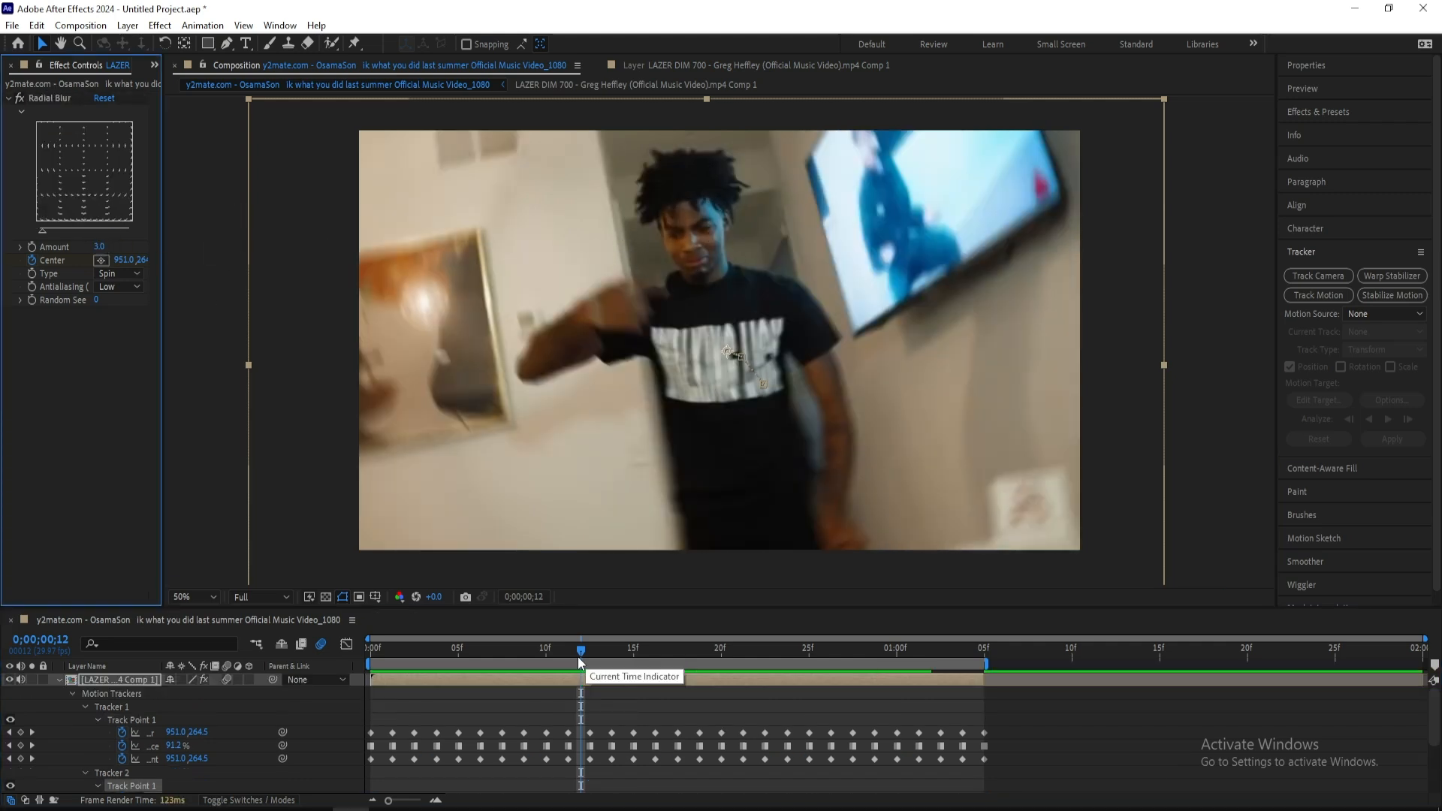
Try a Radial Blur Amount of 5 on the first frame and set it to 0 instead
{"action": "left_click", "coordinate": [56, 680]}
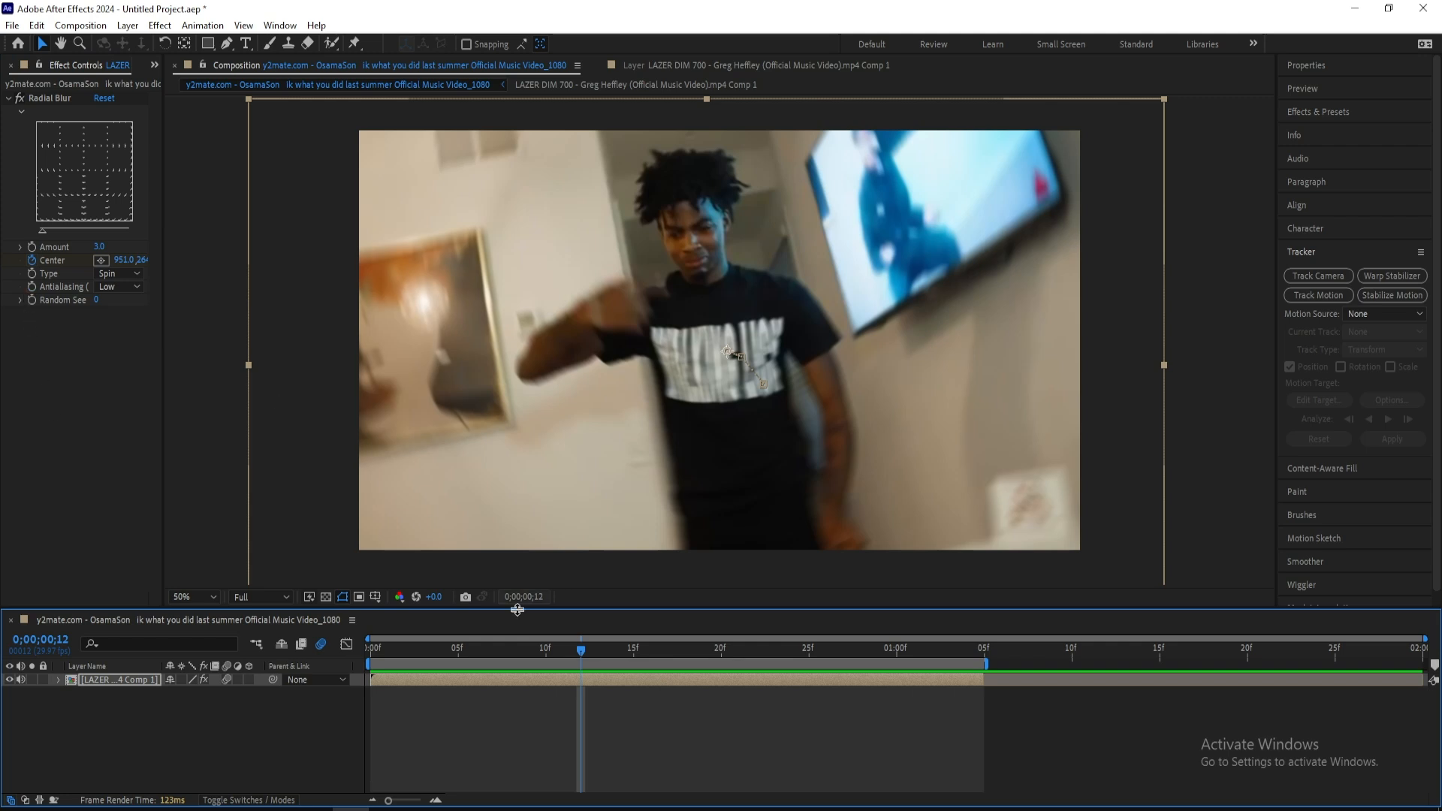
{"action": "left_click_drag", "start_coordinate": [582, 649], "coordinate": [247, 532]}
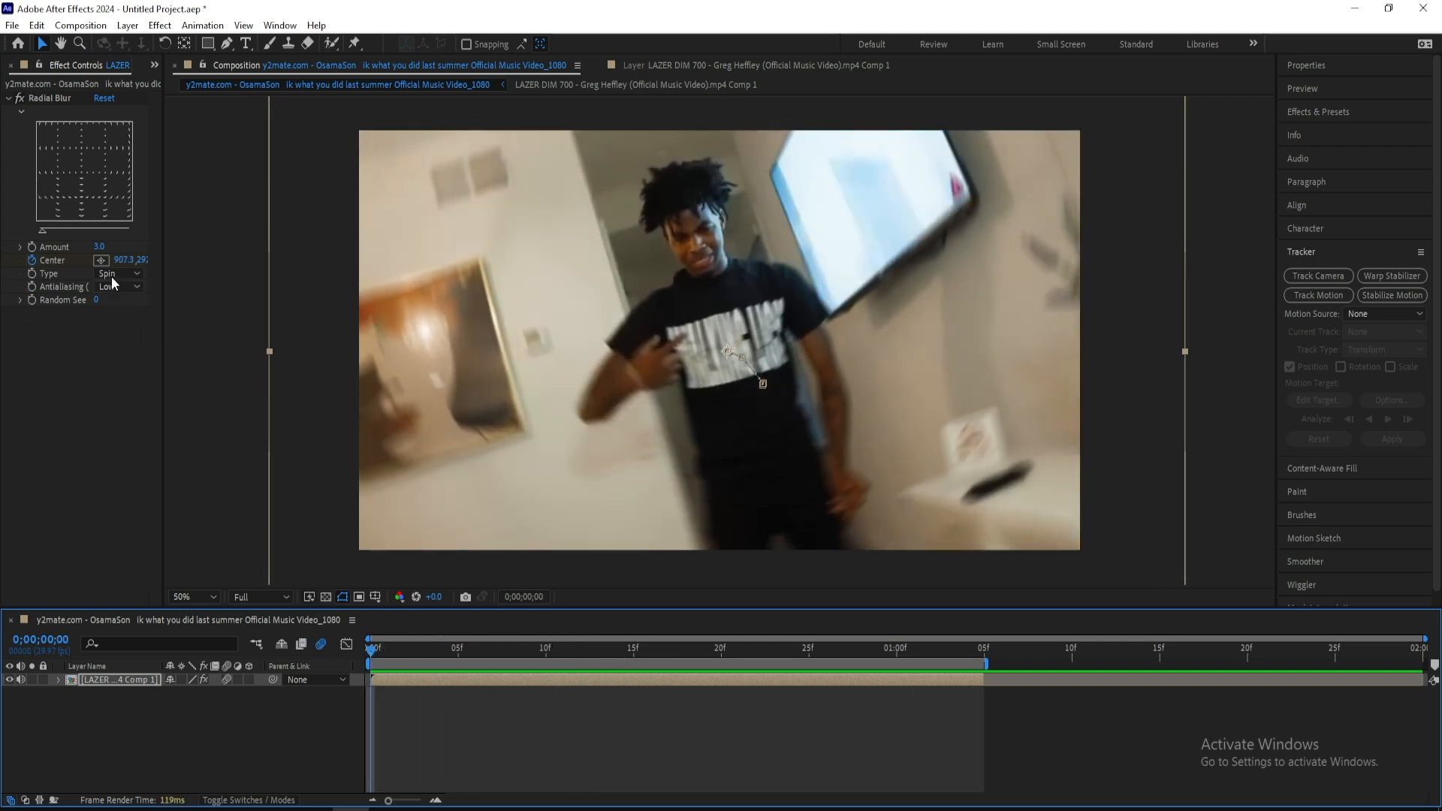
{"action": "left_click", "coordinate": [100, 248]}
{"action": "type", "text": "5"}
{"action": "key", "text": "Return"}
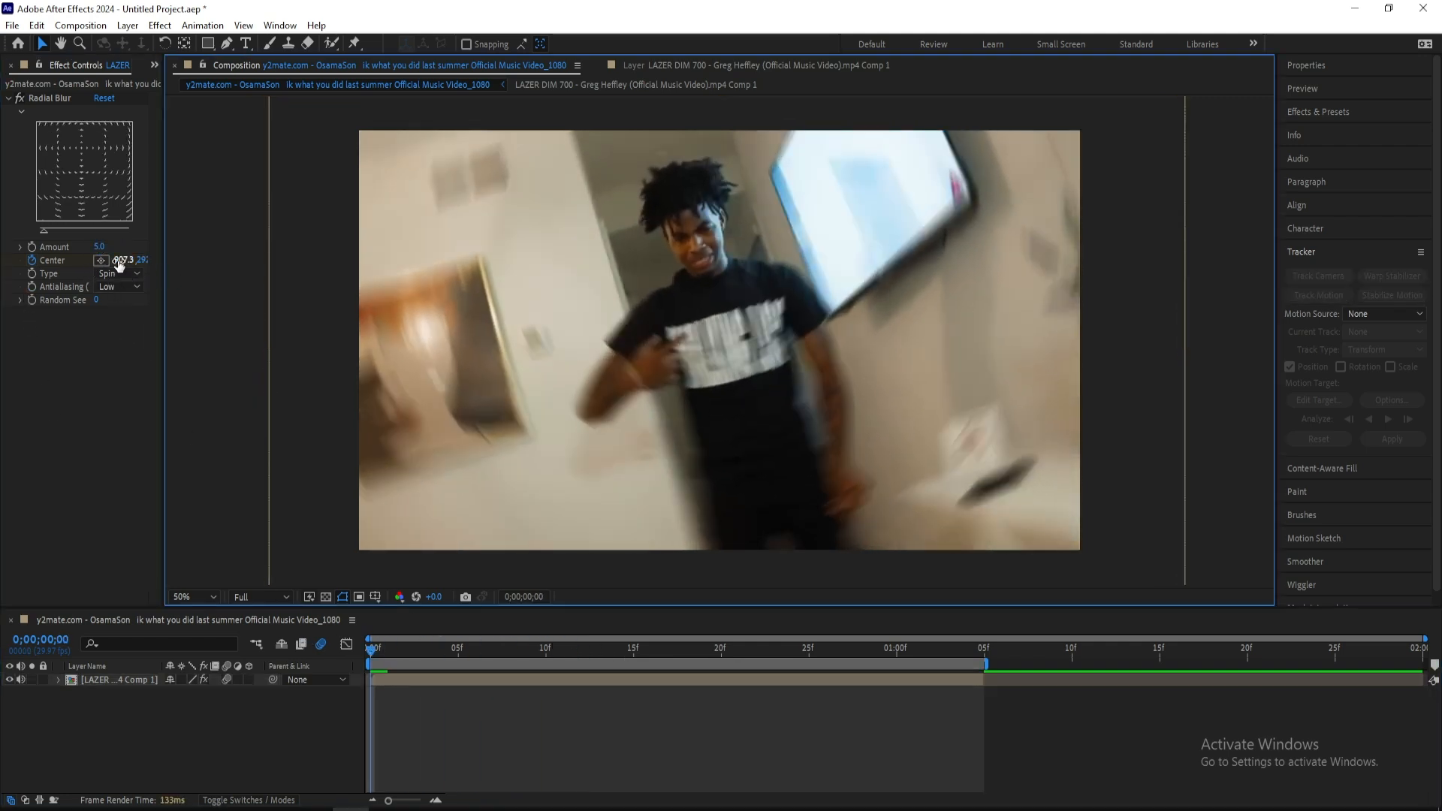
{"action": "left_click", "coordinate": [99, 248]}
{"action": "type", "text": "0"}
{"action": "key", "text": "Return"}
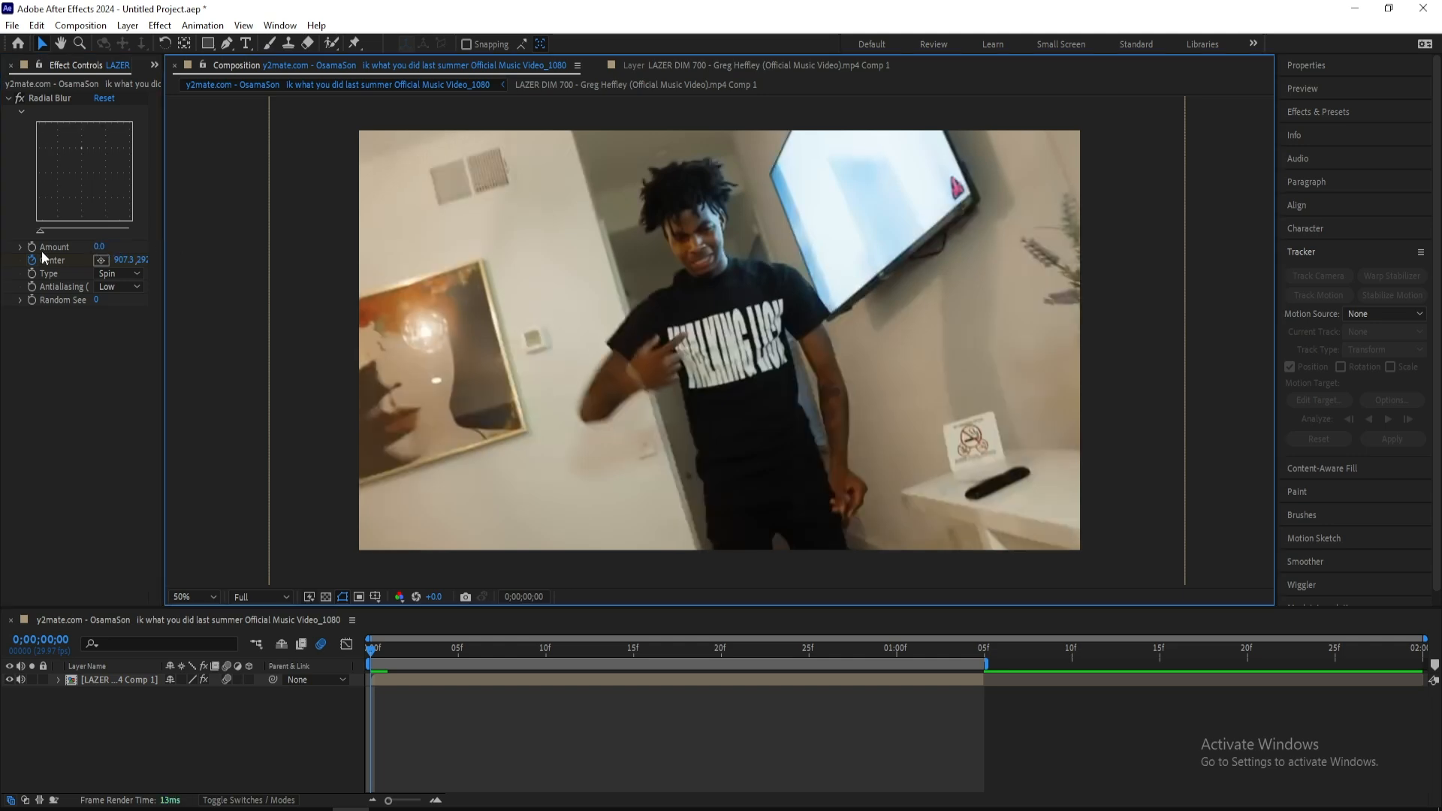
Animate the Radial Blur's Amount from the first frame, with a value of 8 at frame 13
{"action": "left_click_drag", "start_coordinate": [428, 660], "coordinate": [599, 654]}
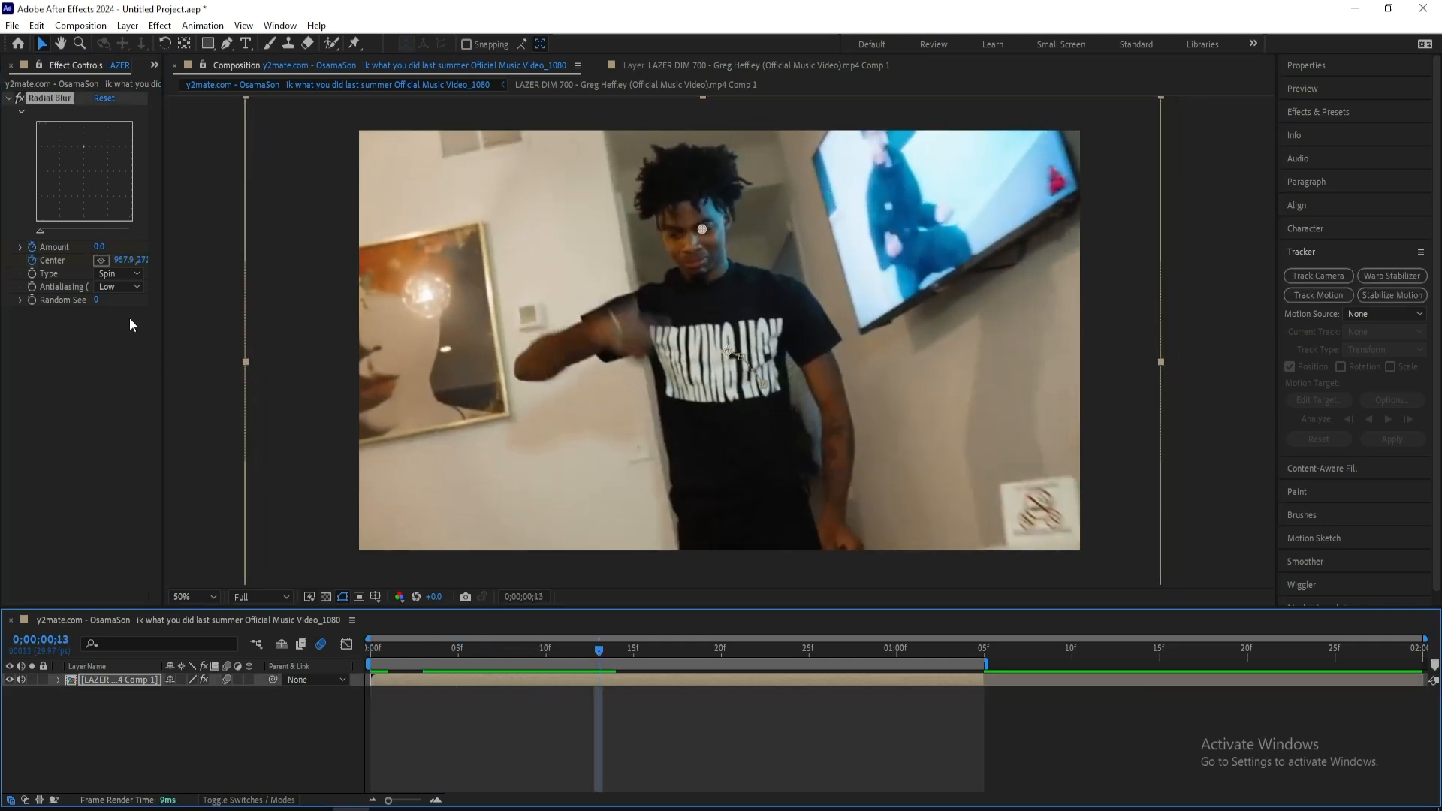
{"action": "left_click_drag", "start_coordinate": [101, 248], "coordinate": [104, 256]}
{"action": "left_click", "coordinate": [668, 755]}
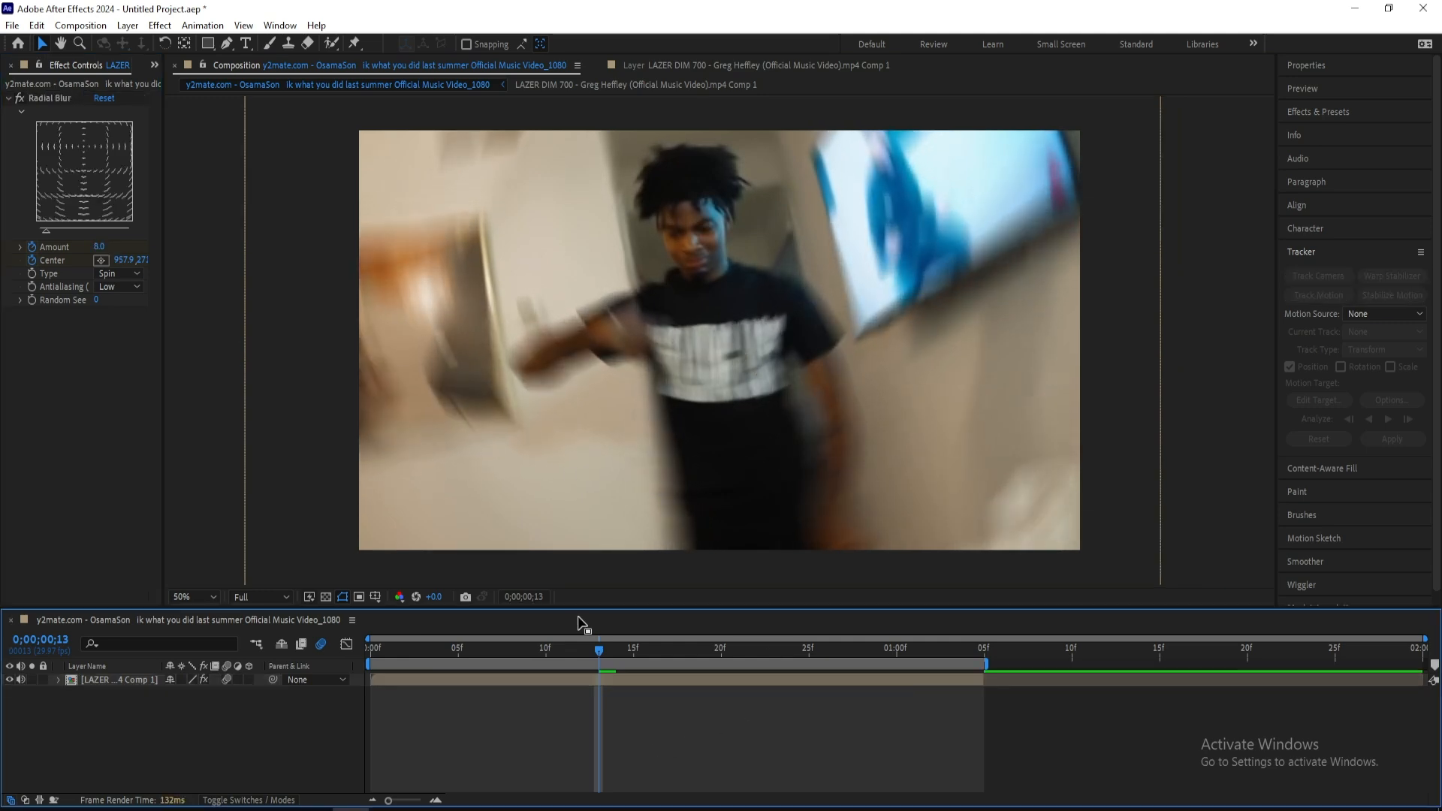
Reveal the layer's keyframes and set the Radial Blur's Amount to 3 at 0;00;01;04
{"action": "left_click_drag", "start_coordinate": [595, 657], "coordinate": [861, 654]}
{"action": "key", "text": "u"}
{"action": "scroll", "coordinate": [755, 716], "scroll_direction": "down", "scroll_amount": 3}
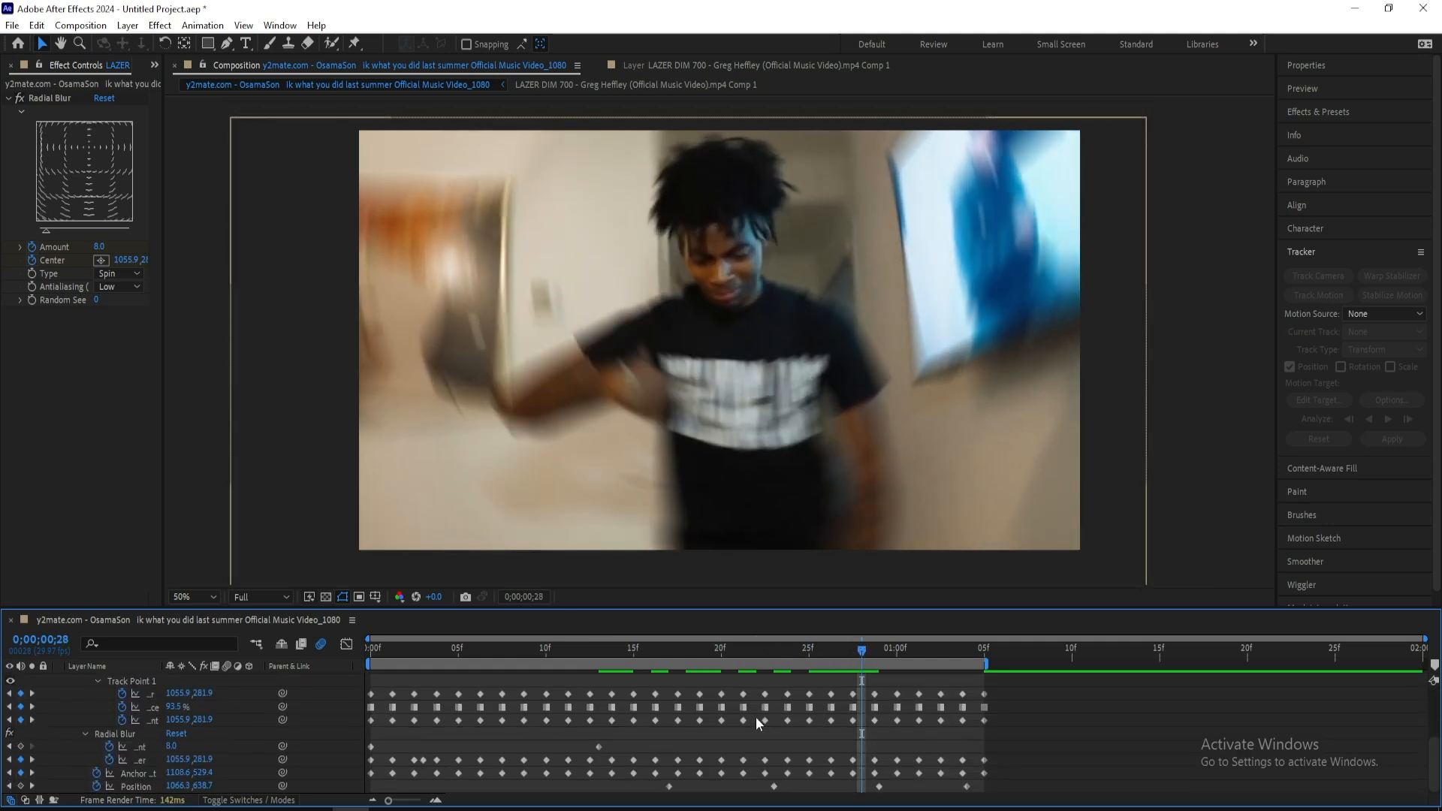
{"action": "left_click", "coordinate": [597, 746]}
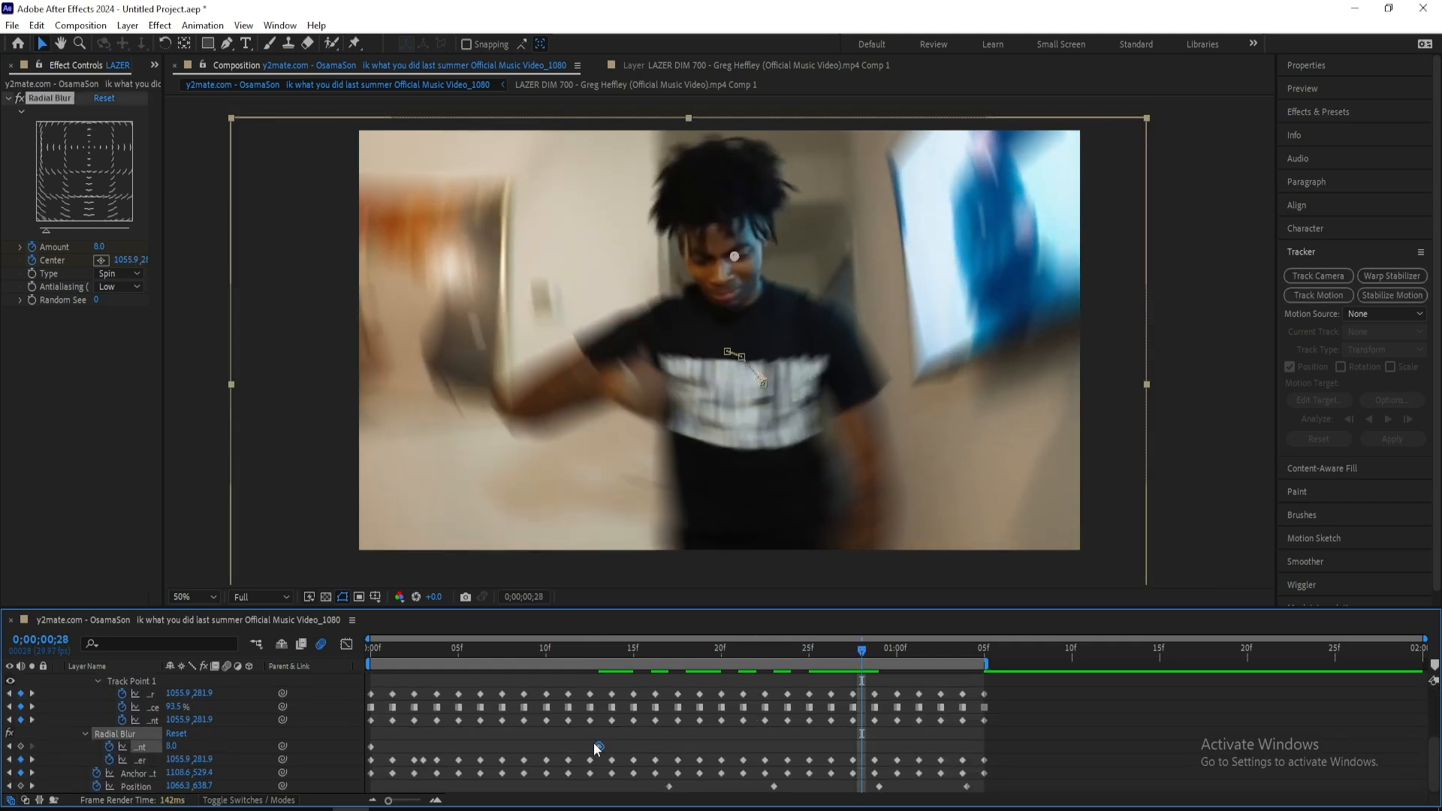
{"action": "left_click_drag", "start_coordinate": [866, 637], "coordinate": [964, 665]}
{"action": "left_click", "coordinate": [173, 746]}
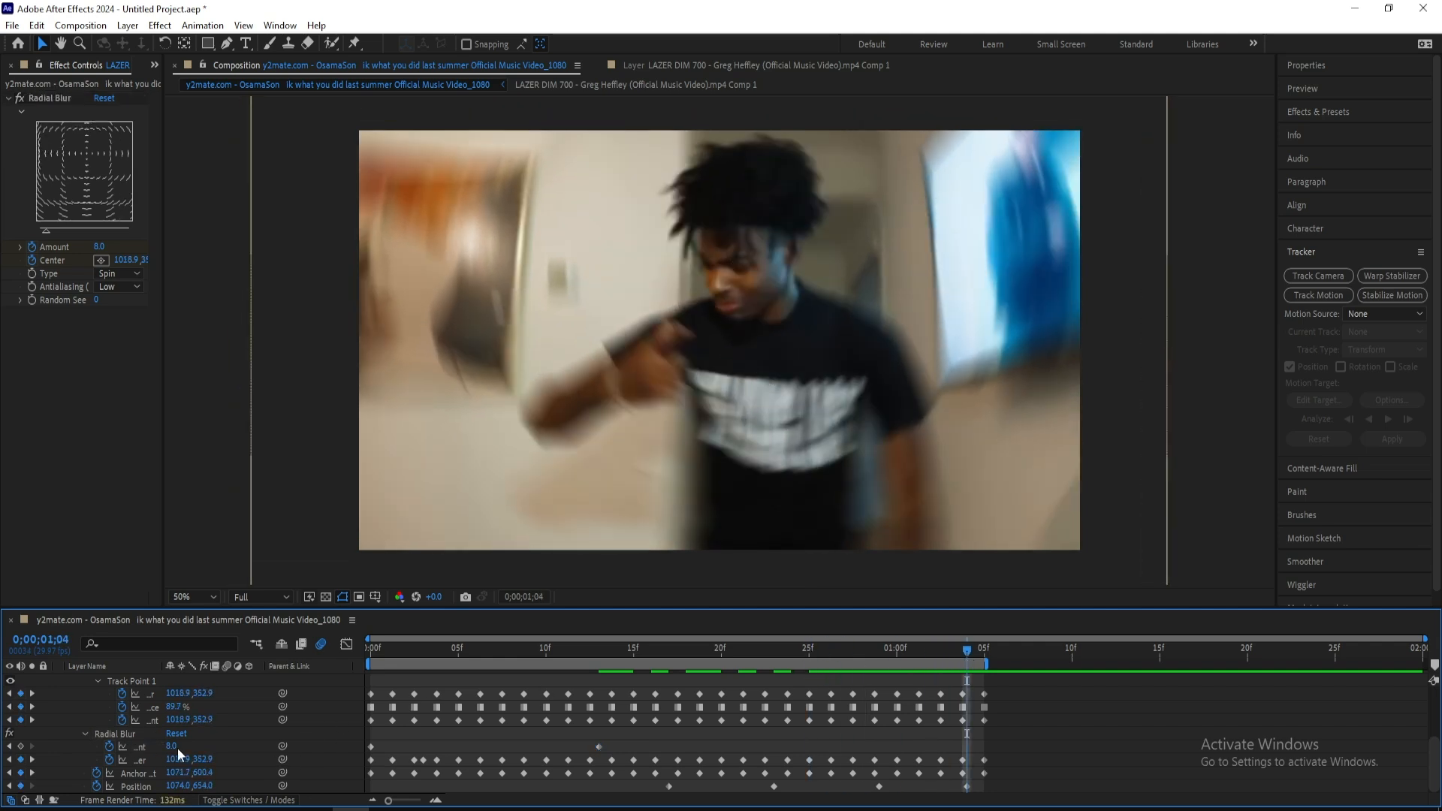
{"action": "type", "text": "3"}
{"action": "key", "text": "Return"}
Raise the Radial Blur's Amount to 10 at the frame 13 keyframe
{"action": "left_click_drag", "start_coordinate": [946, 646], "coordinate": [602, 677]}
{"action": "left_click_drag", "start_coordinate": [174, 746], "coordinate": [178, 747]}
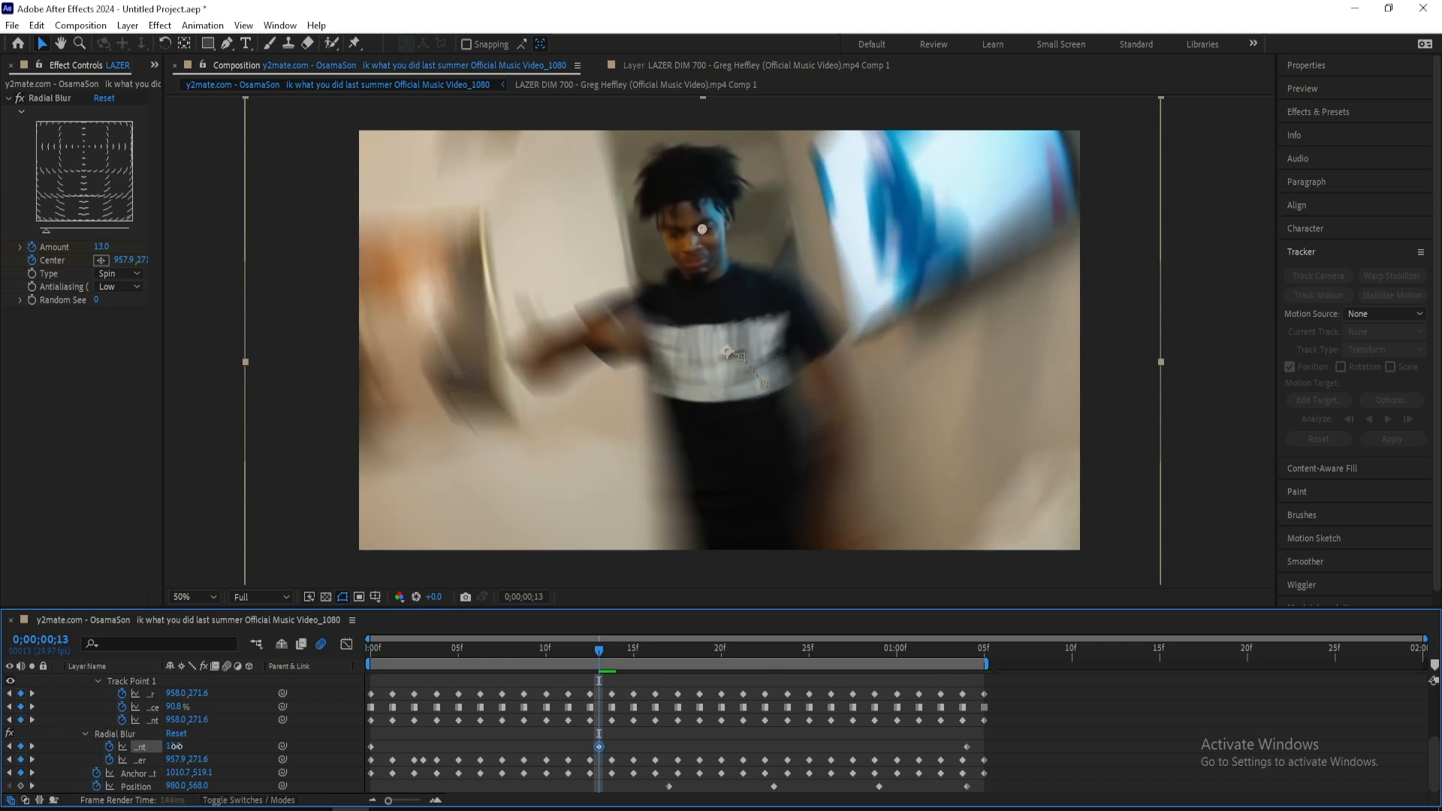
{"action": "left_click", "coordinate": [115, 734]}
Collapse the motion trackers, apply easing to all three Radial Blur Amount keyframes, and play back the clip
{"action": "scroll", "coordinate": [83, 718], "scroll_direction": "up", "scroll_amount": 2}
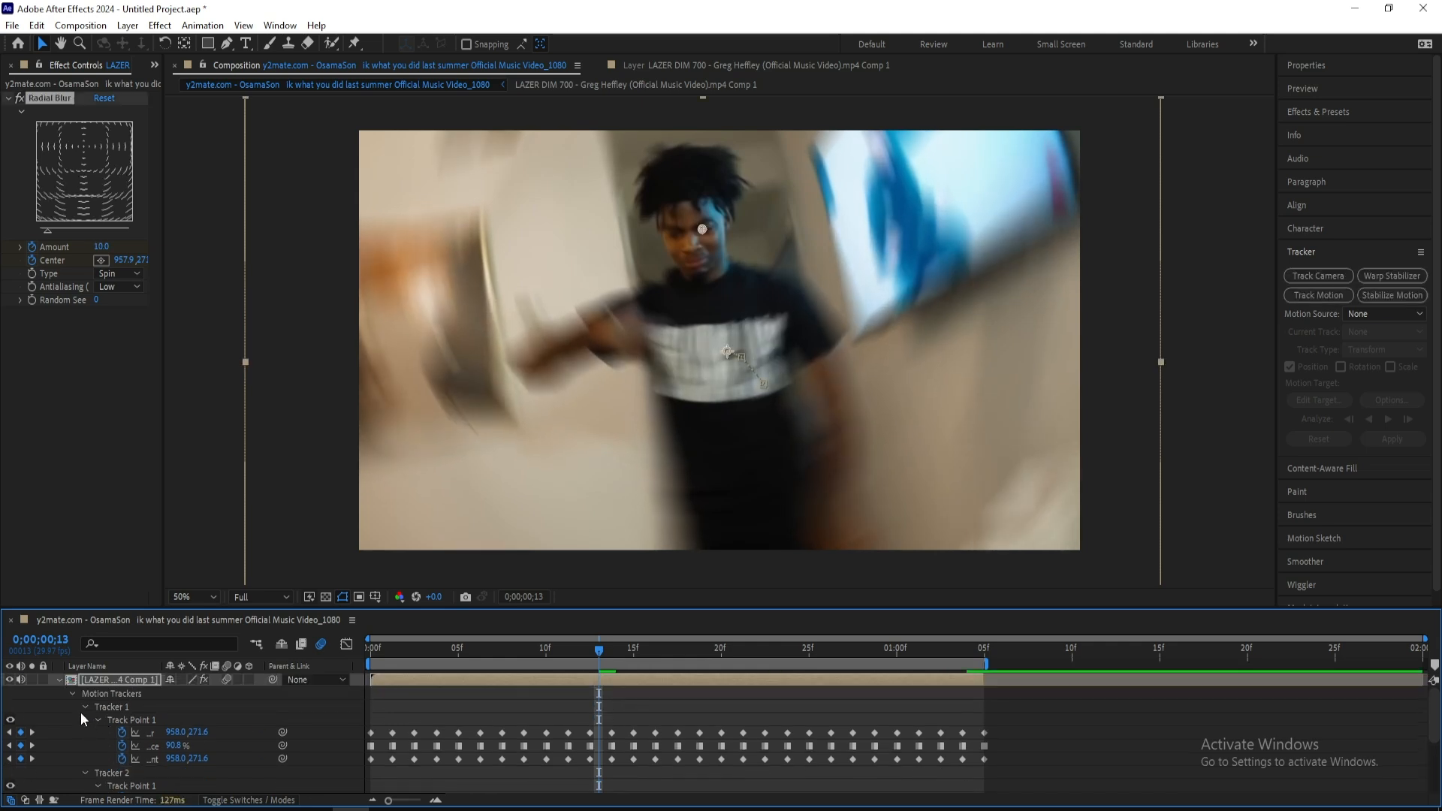
{"action": "left_click", "coordinate": [71, 693]}
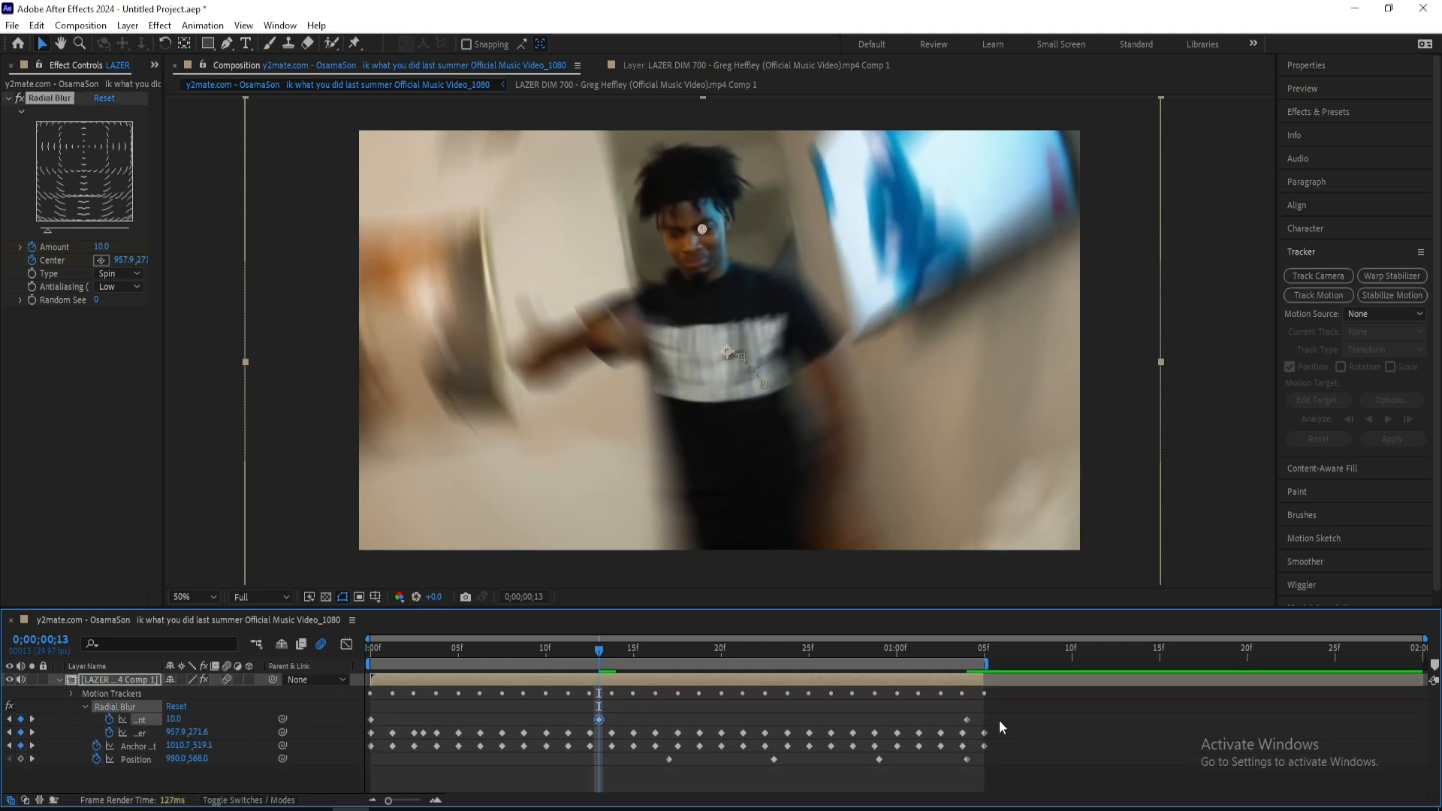
{"action": "left_click", "coordinate": [489, 705]}
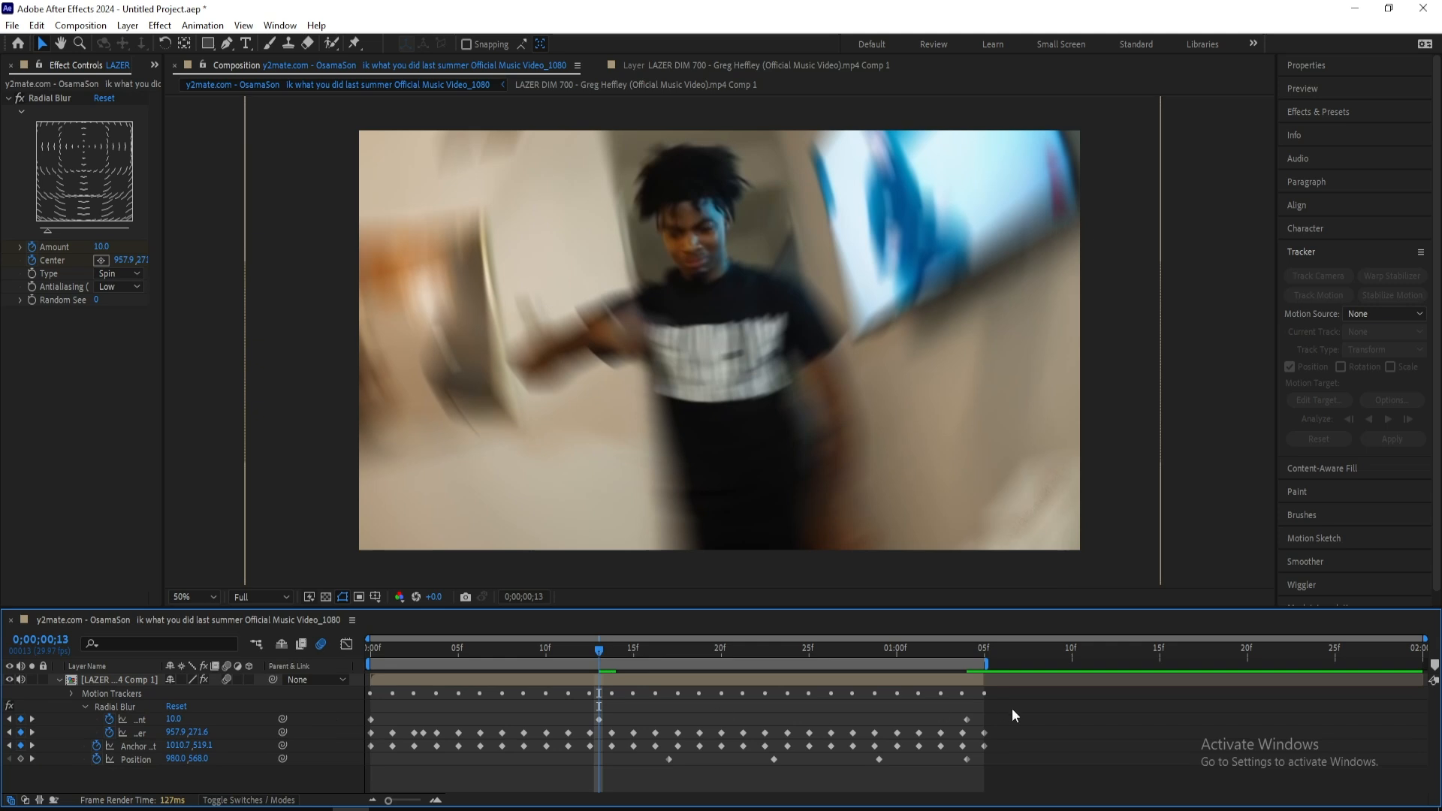
{"action": "left_click_drag", "start_coordinate": [1011, 709], "coordinate": [353, 717]}
{"action": "left_click", "coordinate": [527, 649]}
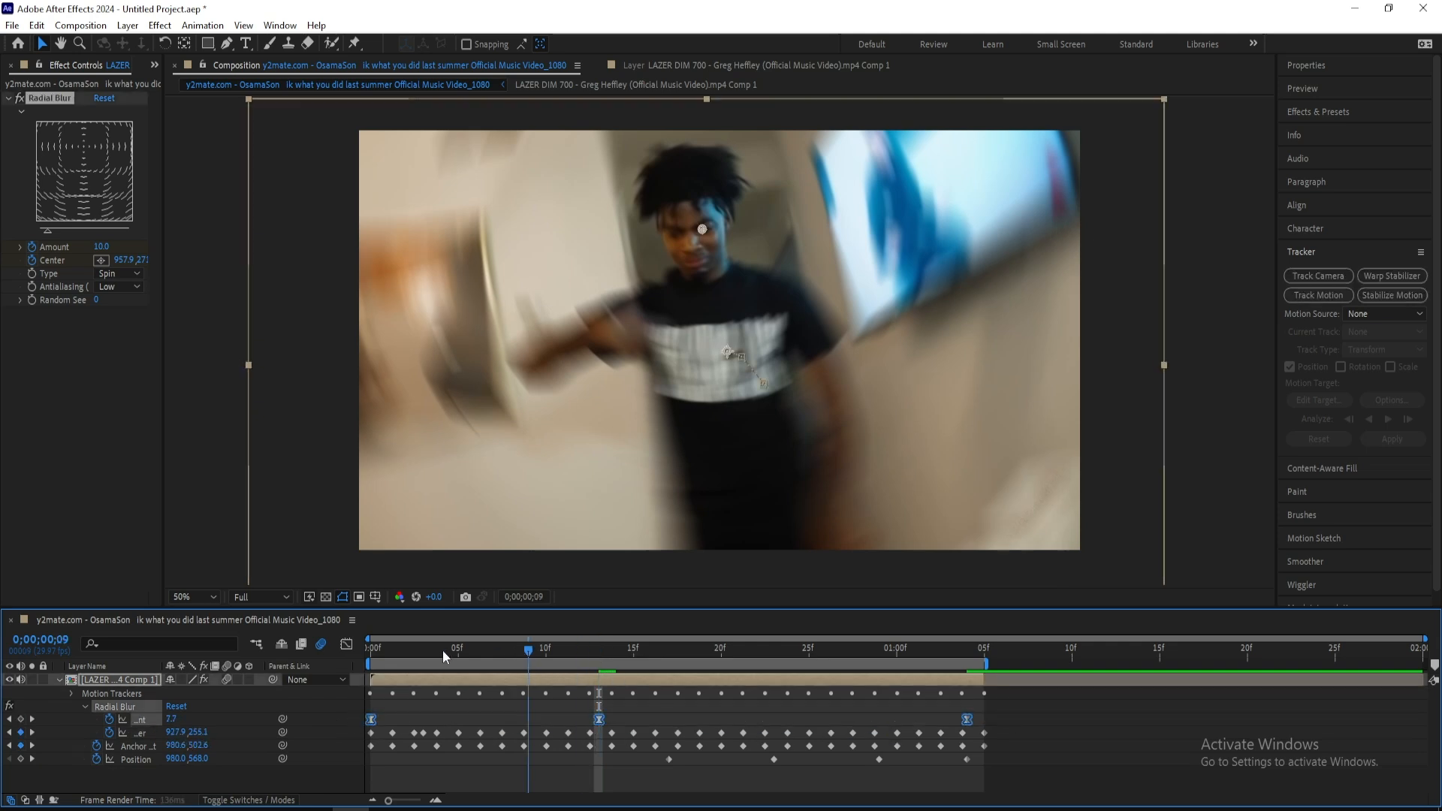
{"action": "key", "text": "space"}
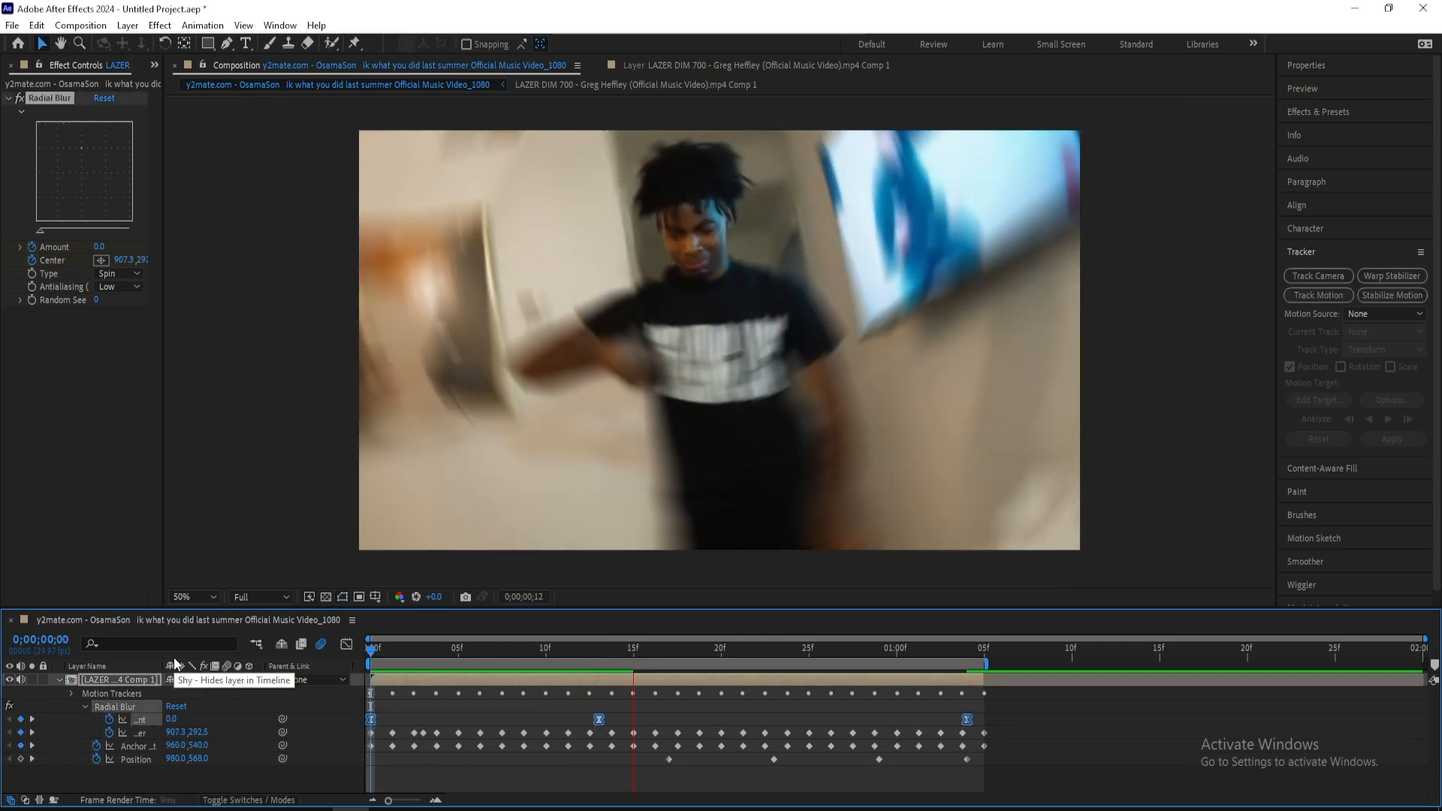
Keyframe the layer's Scale at 127% on the first frame and enlarge the layer at frame 13
{"action": "key", "text": "s"}
{"action": "key", "text": "space"}
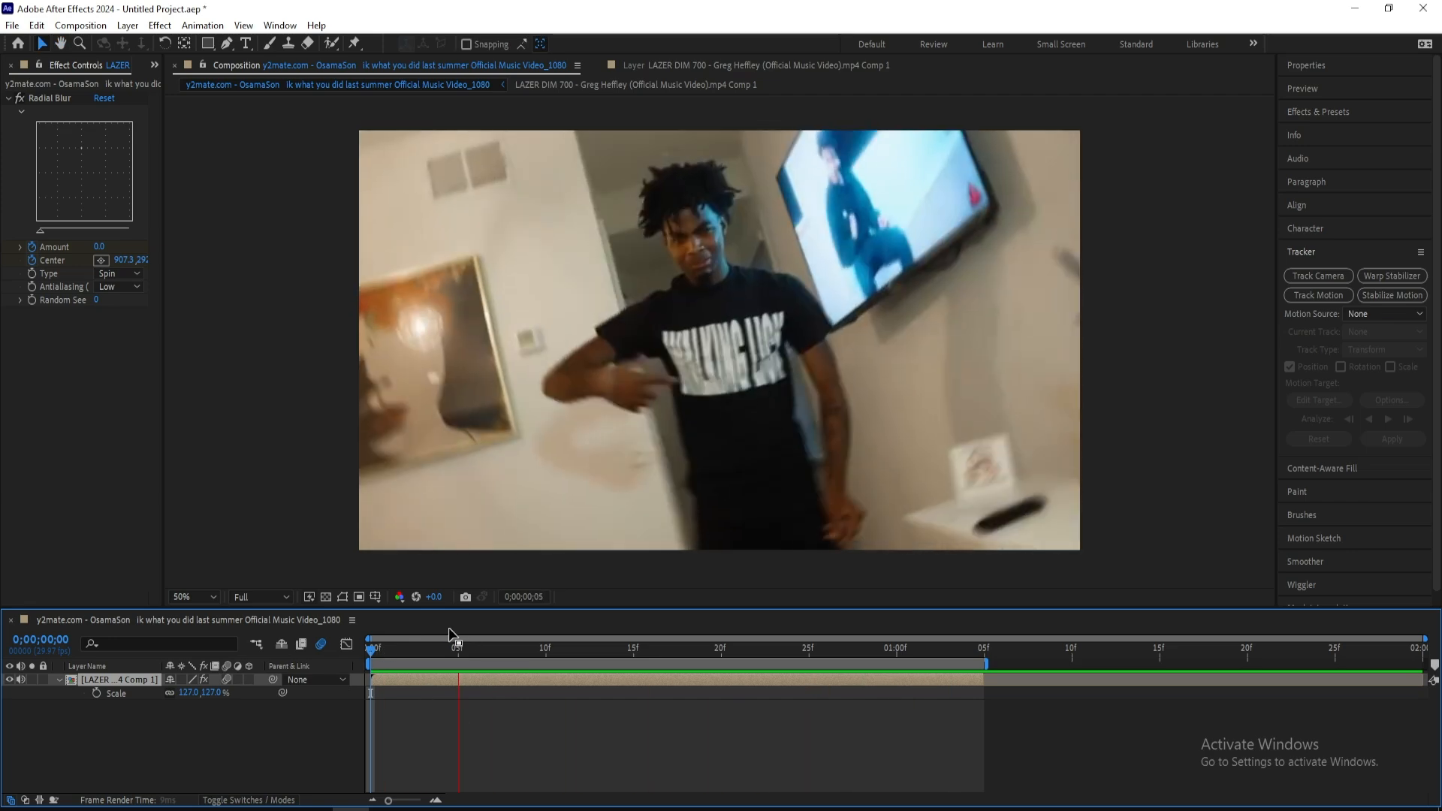
{"action": "key", "text": "space"}
{"action": "key", "text": "space"}
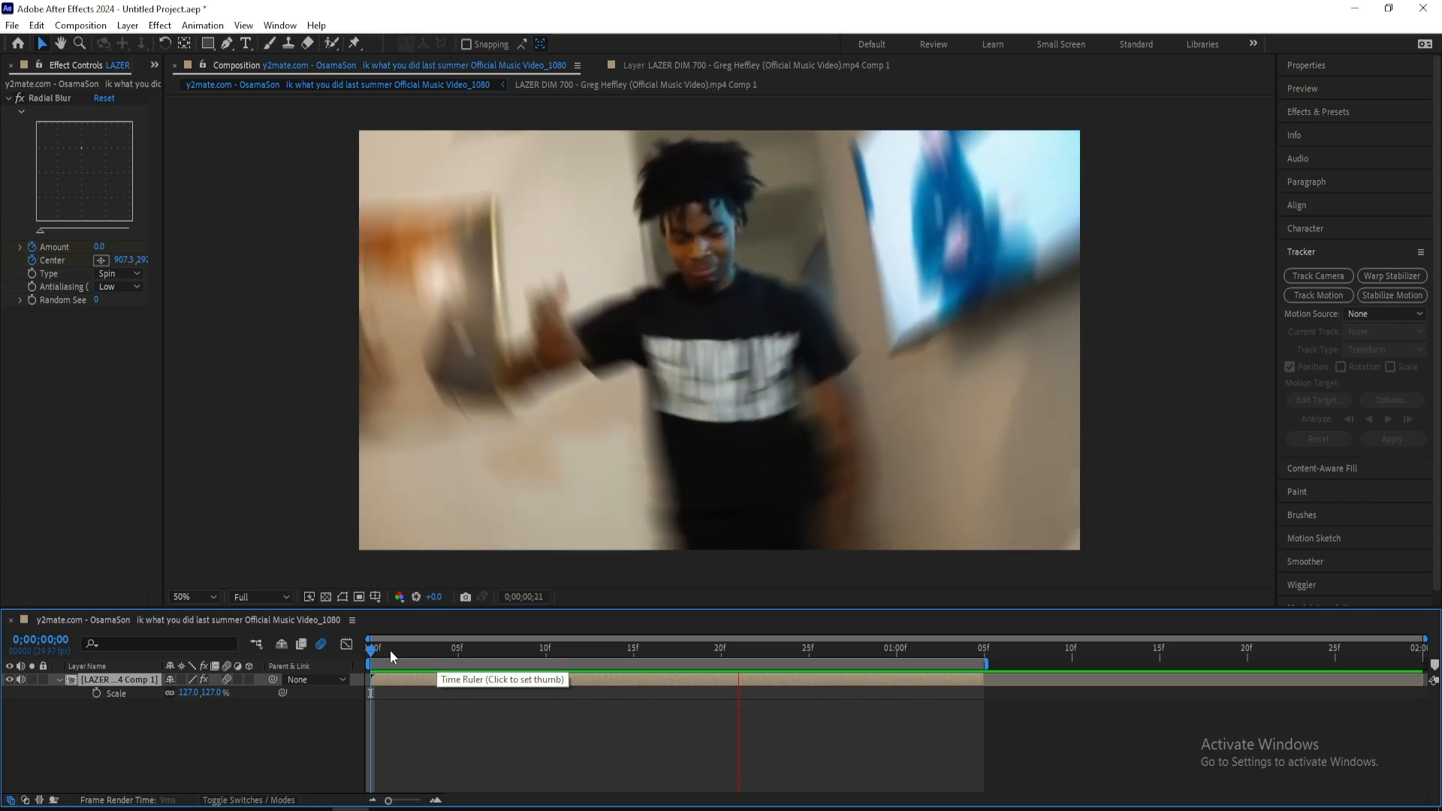
{"action": "key", "text": "space"}
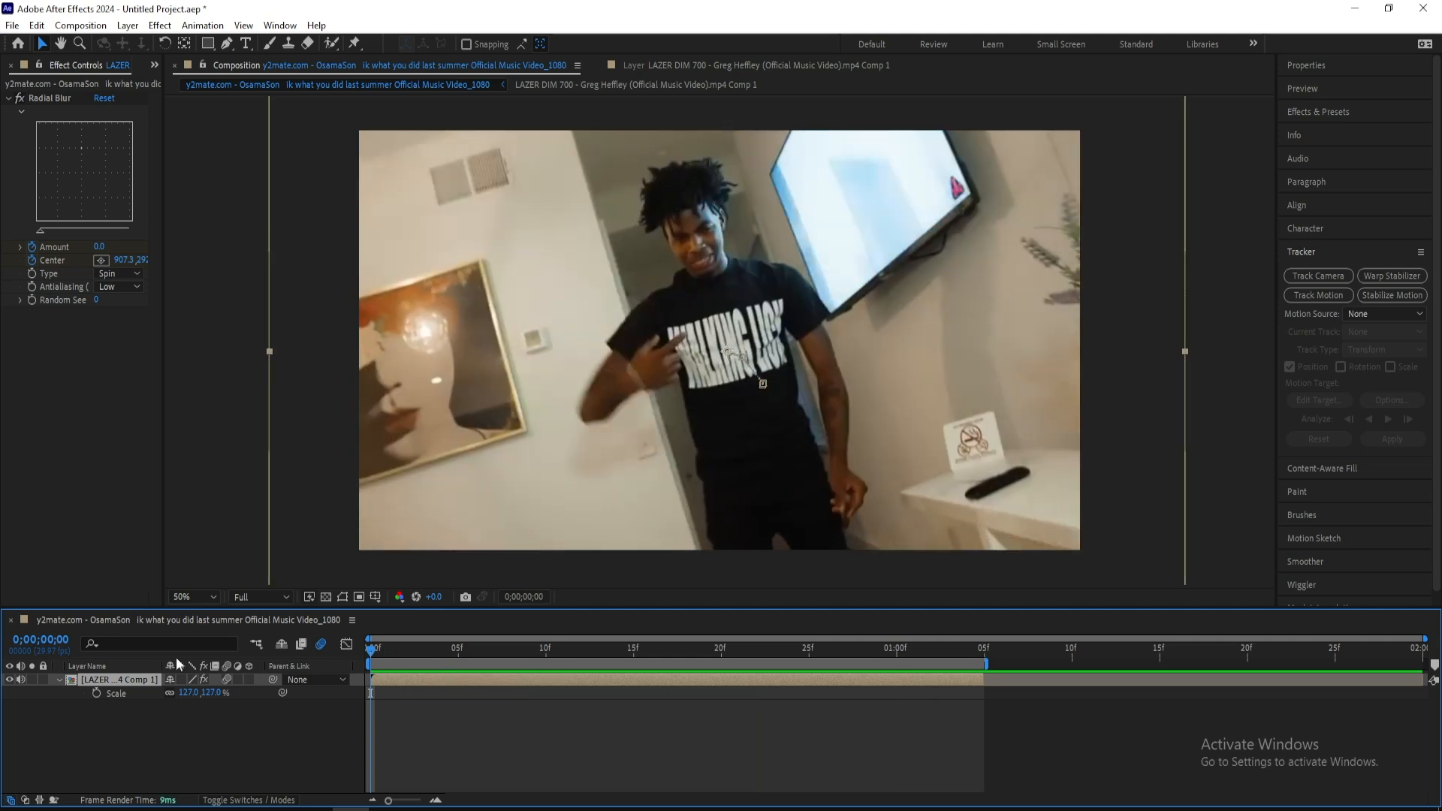
{"action": "left_click", "coordinate": [96, 692]}
{"action": "left_click_drag", "start_coordinate": [379, 650], "coordinate": [598, 652]}
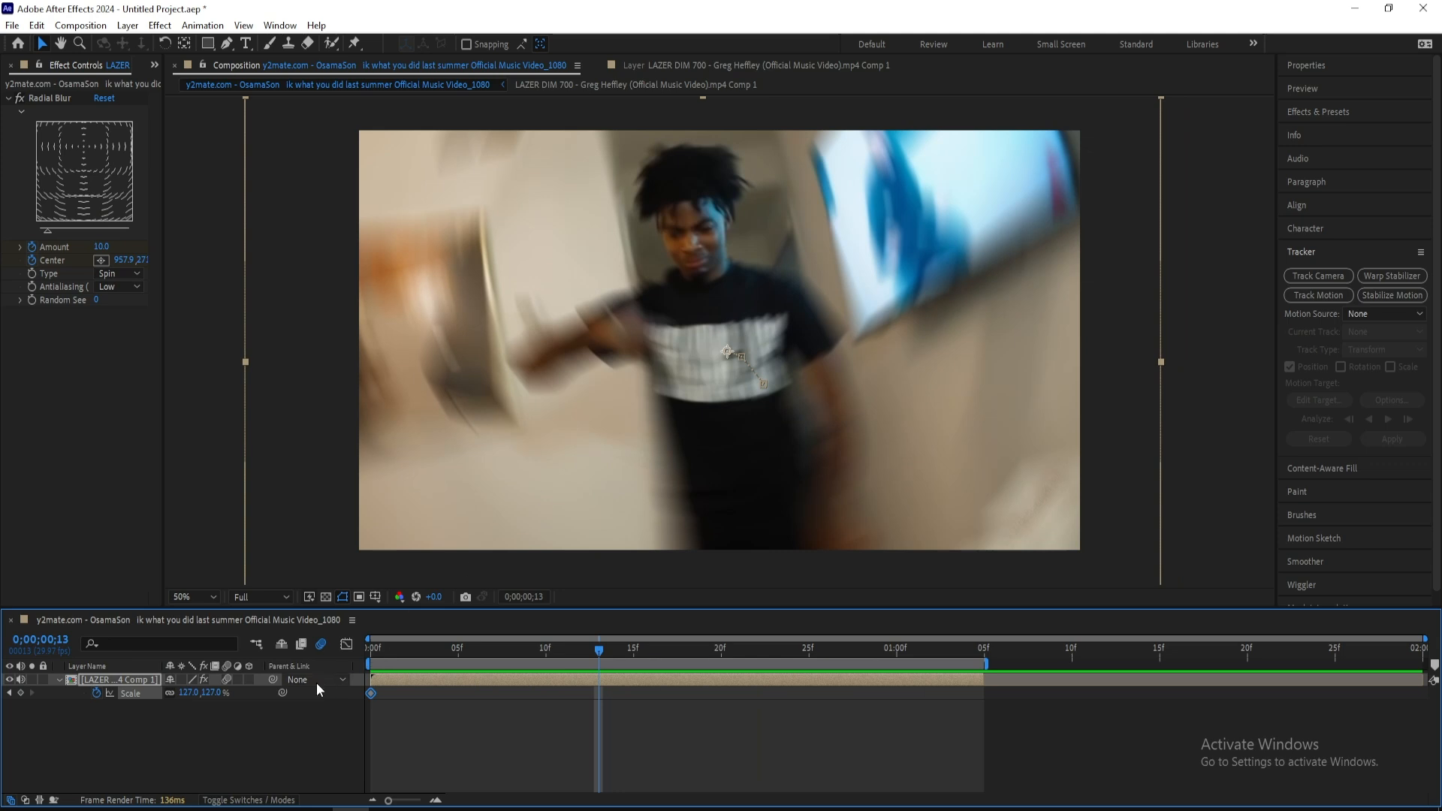
{"action": "left_click_drag", "start_coordinate": [212, 692], "coordinate": [242, 692]}
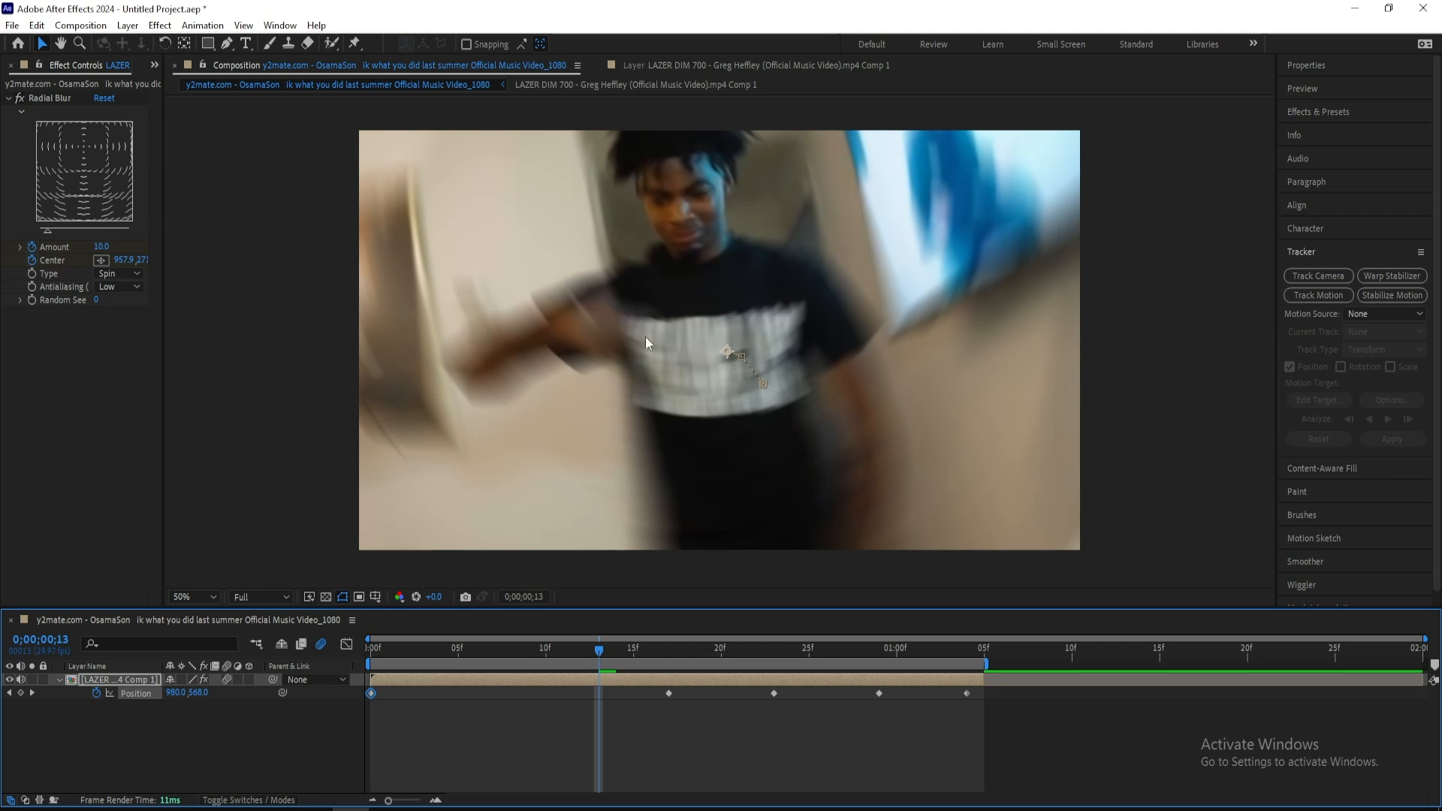
Move the layer down to Position 1012, 806 at frame 13 and delete the Position keyframes after it
{"action": "left_click_drag", "start_coordinate": [646, 344], "coordinate": [657, 433]}
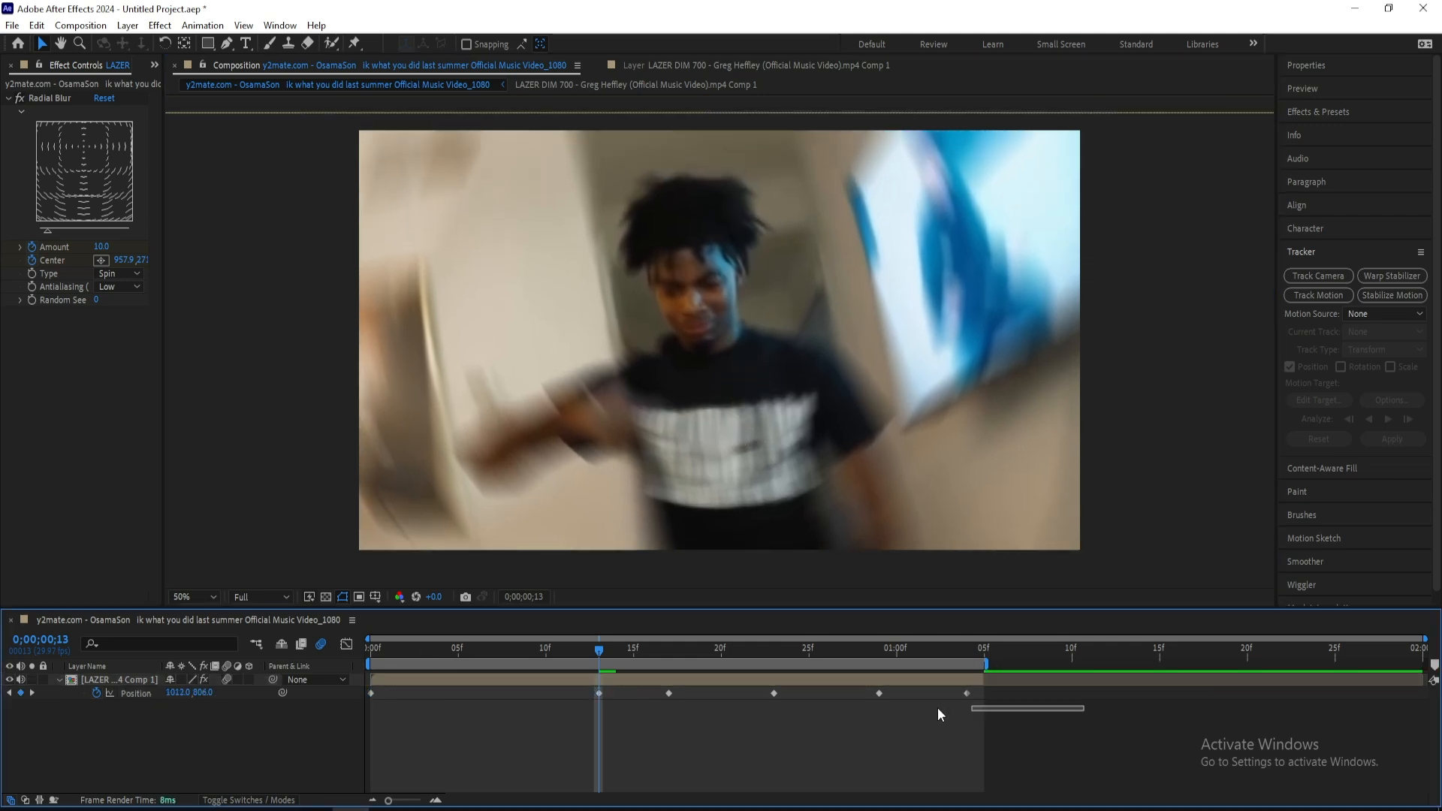
{"action": "left_click_drag", "start_coordinate": [938, 708], "coordinate": [649, 694]}
{"action": "key", "text": "Delete"}
Steepen the eased Scale speed curve by lengthening both keyframes' influence handles, and play back the zoom
{"action": "left_click_drag", "start_coordinate": [588, 649], "coordinate": [370, 650]}
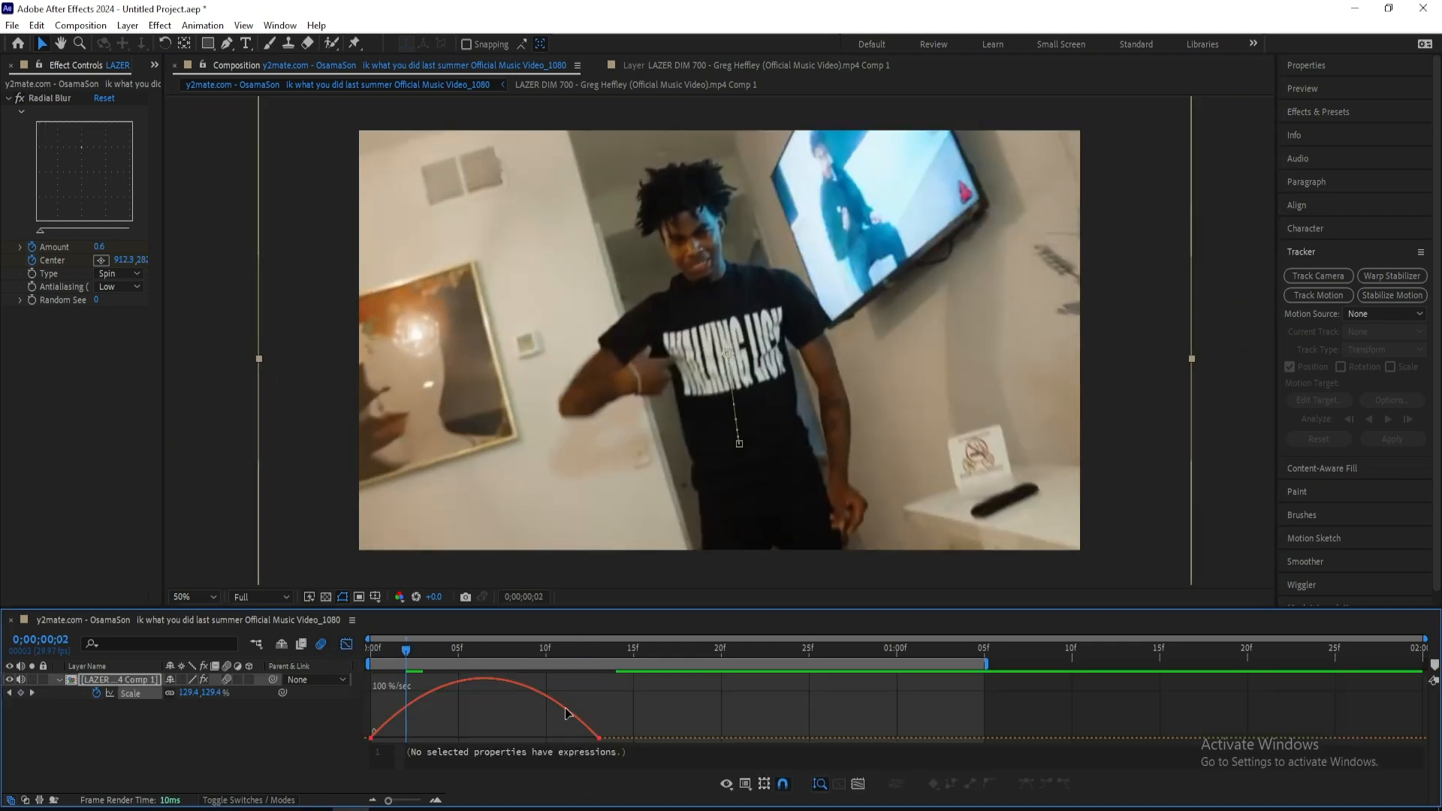
{"action": "left_click", "coordinate": [567, 709]}
{"action": "left_click_drag", "start_coordinate": [560, 738], "coordinate": [522, 738]}
{"action": "left_click_drag", "start_coordinate": [408, 738], "coordinate": [440, 739]}
{"action": "key", "text": "space"}
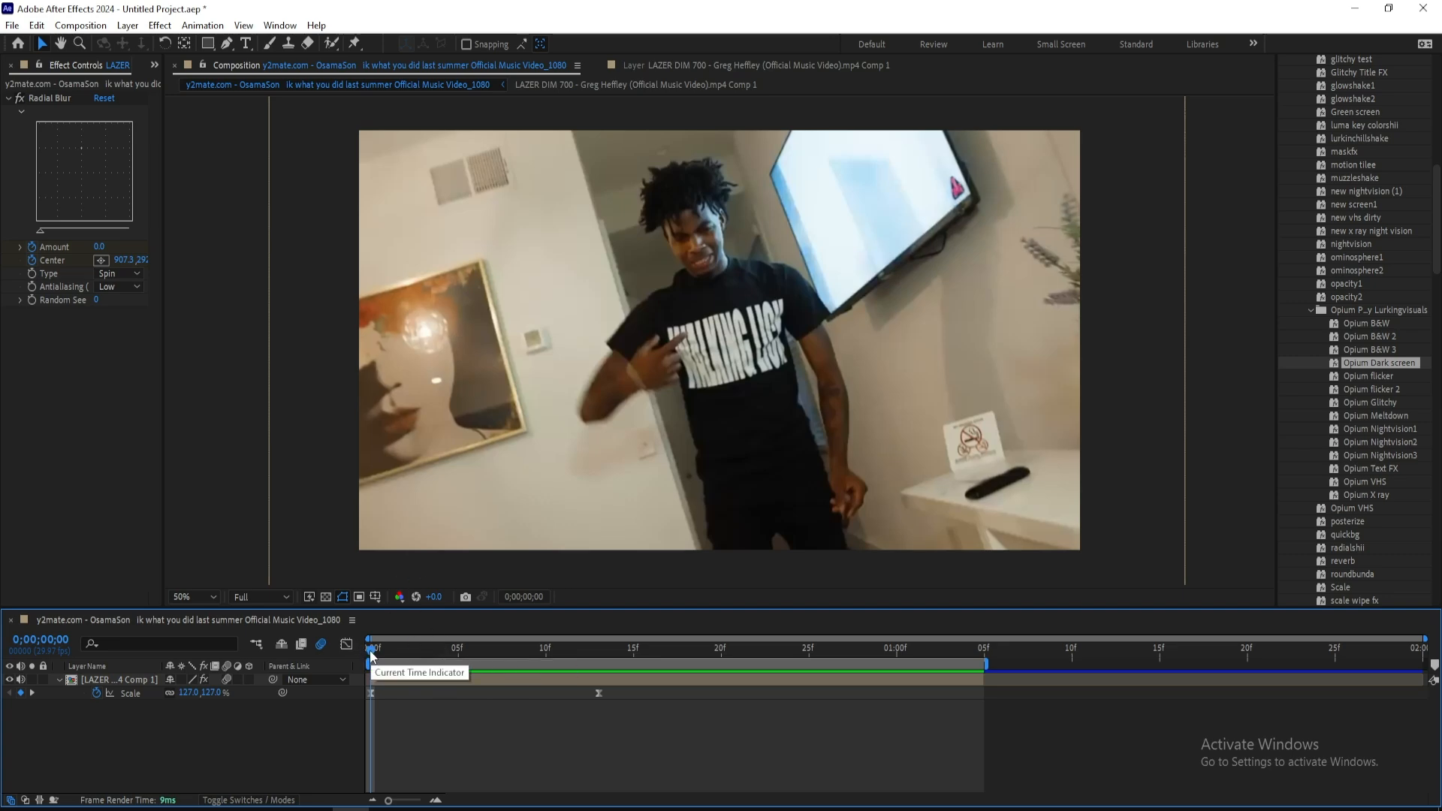
{"action": "key", "text": "space"}
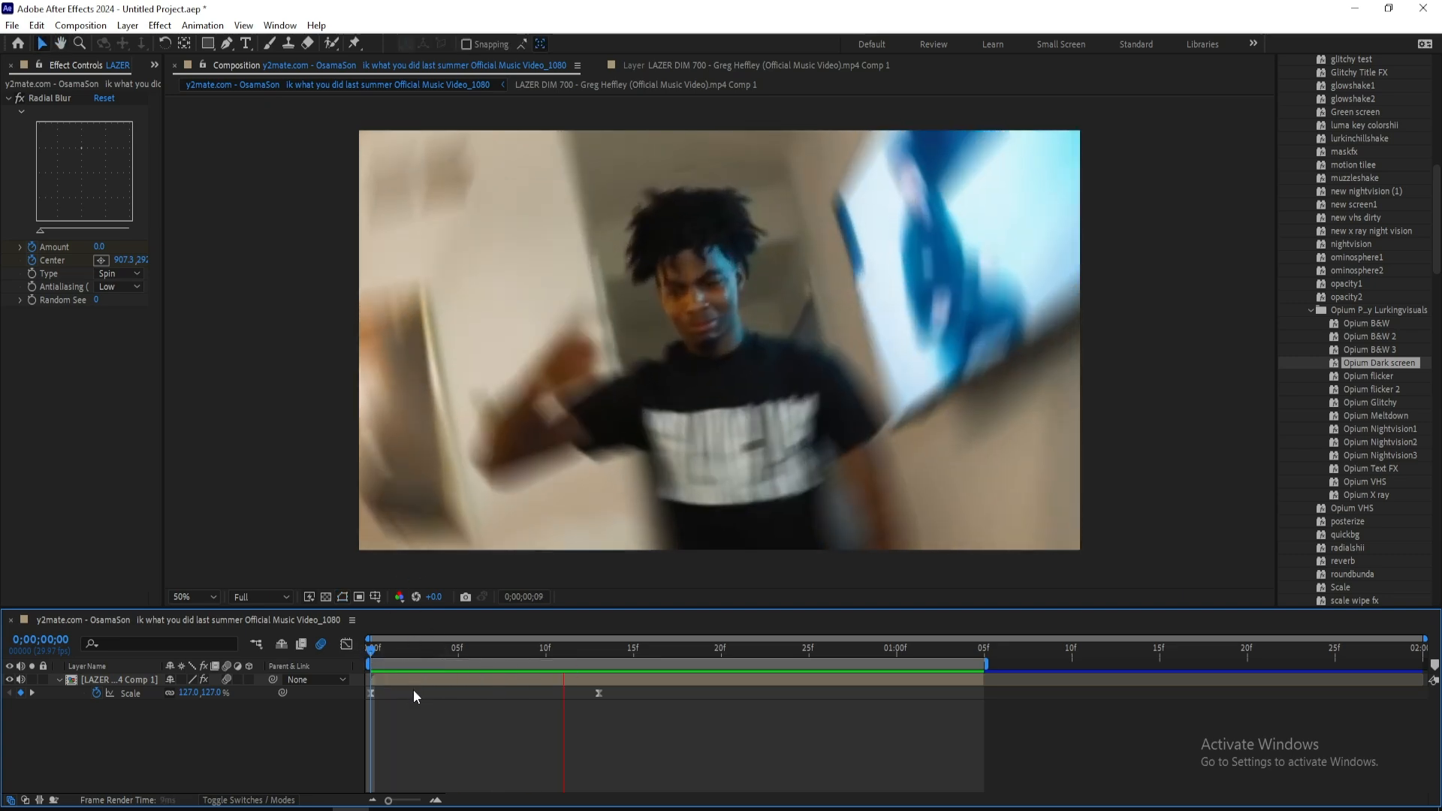